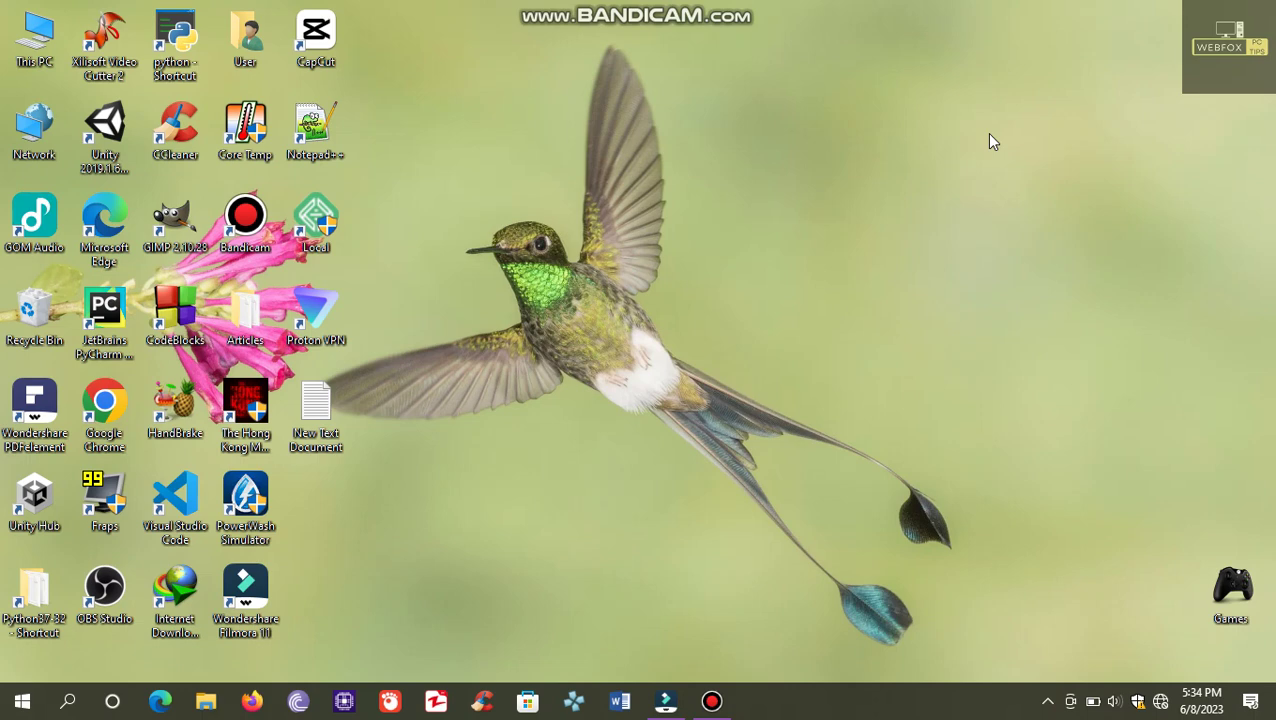
Switch to Wondershare Filmora and import the GOALS football video from the Downloads Video folder into the project media.
left_click(666, 701)
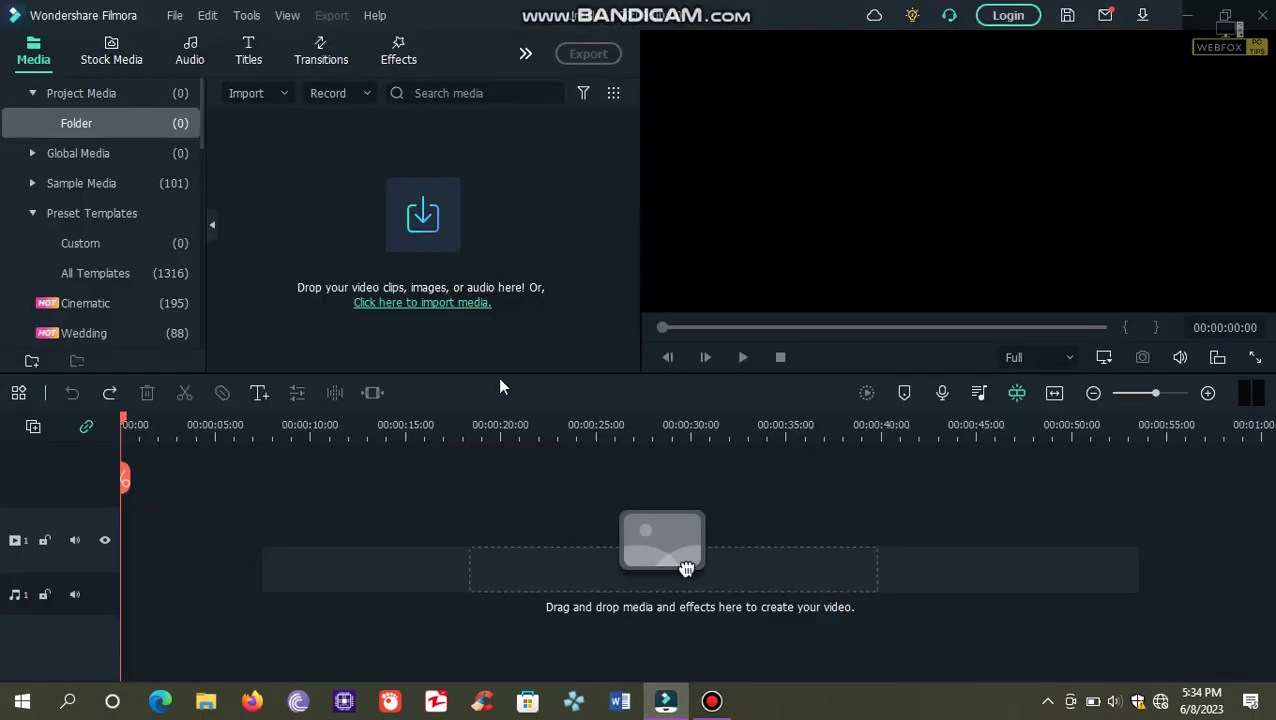
left_click(437, 304)
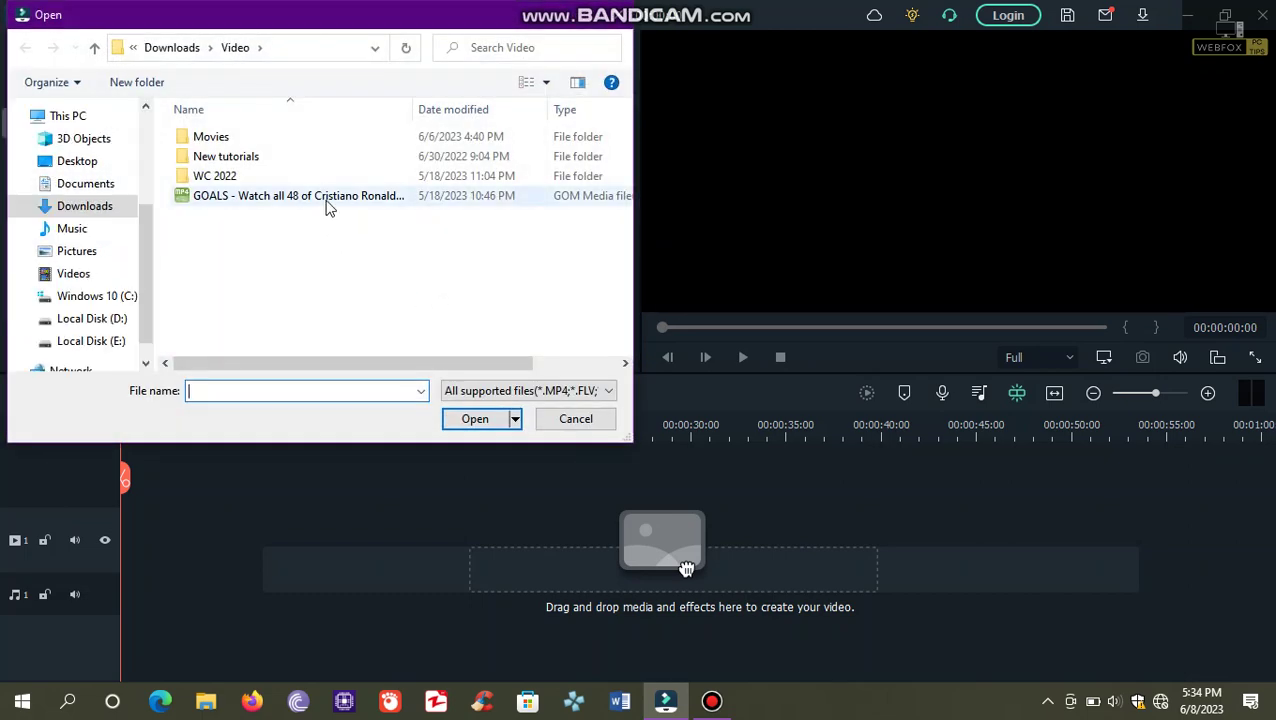
left_click(318, 200)
left_click(478, 425)
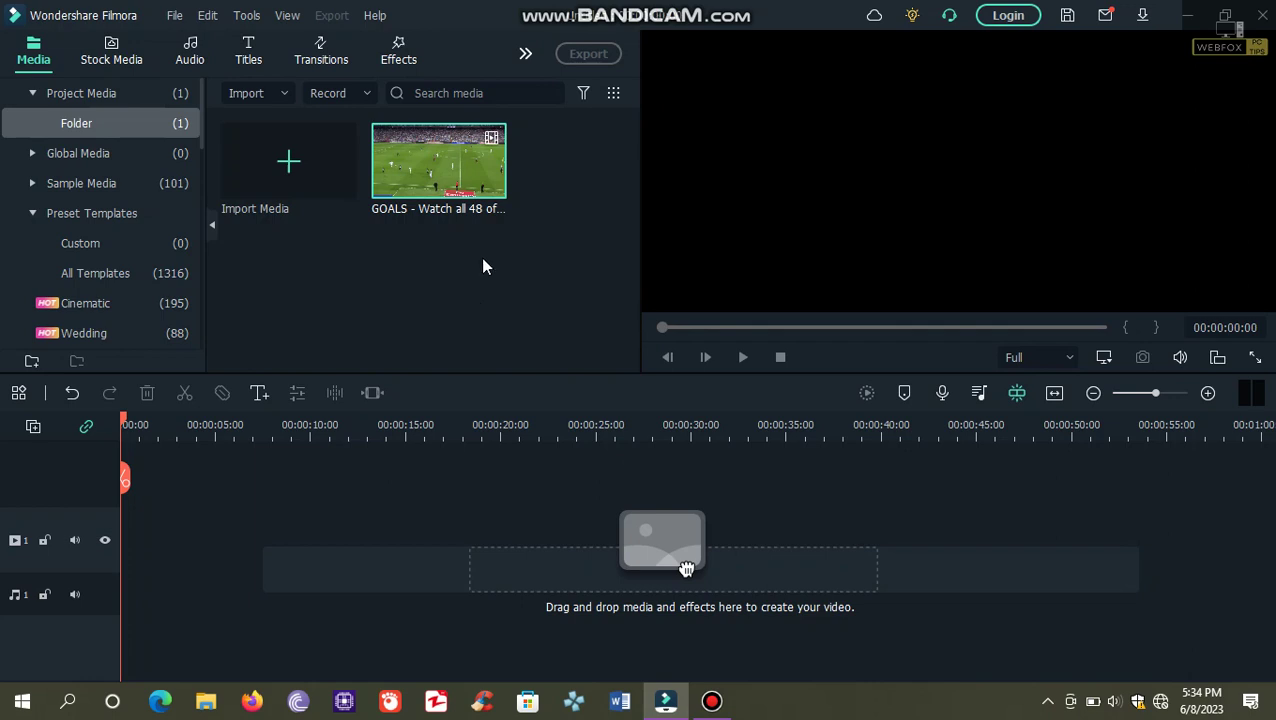
Add the imported GOALS video to the timeline and return the playhead to the start.
mouse_move(478, 192)
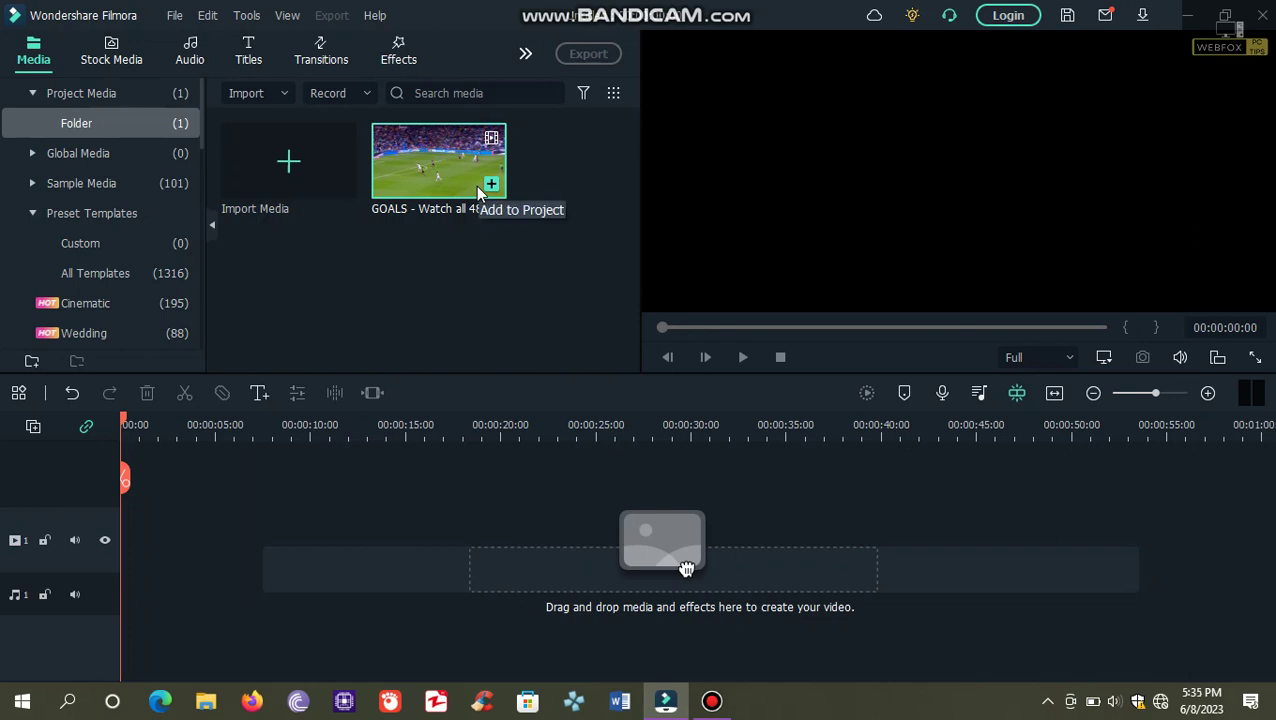
left_click(492, 187)
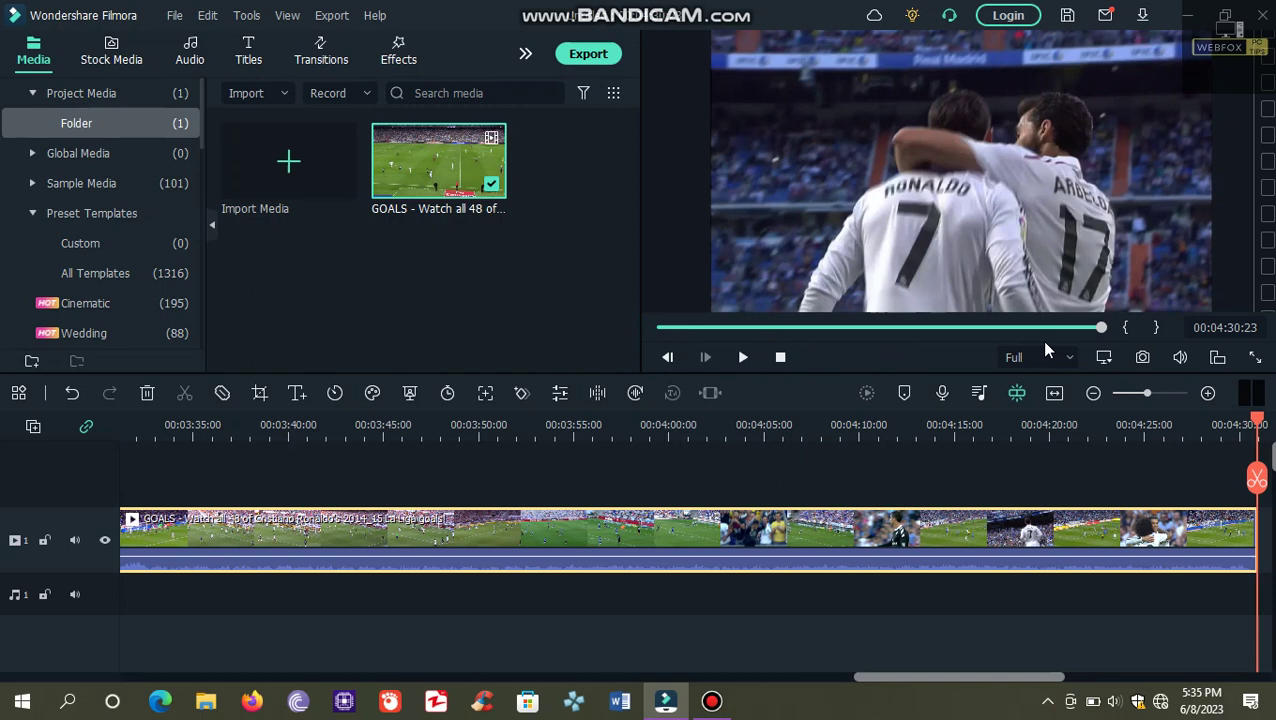
left_click(661, 329)
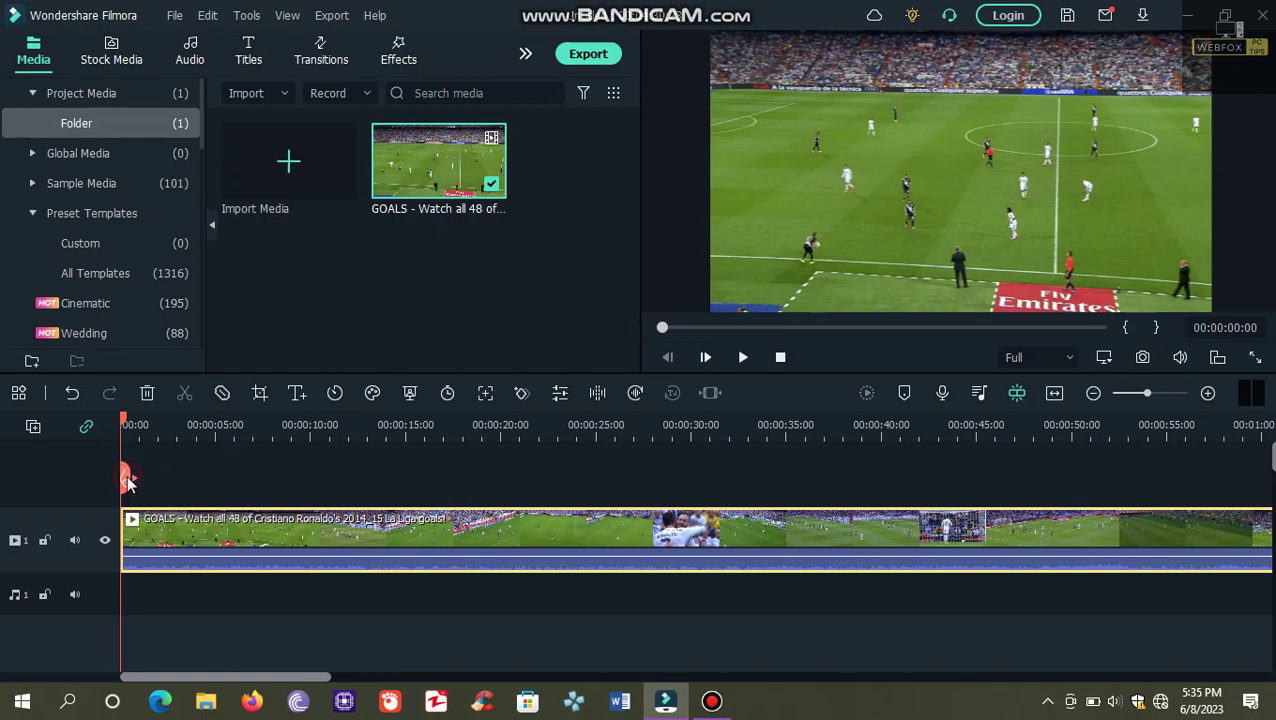
Play the video from the start, pause at 00:00:09:03 and split the clip there.
left_click(742, 358)
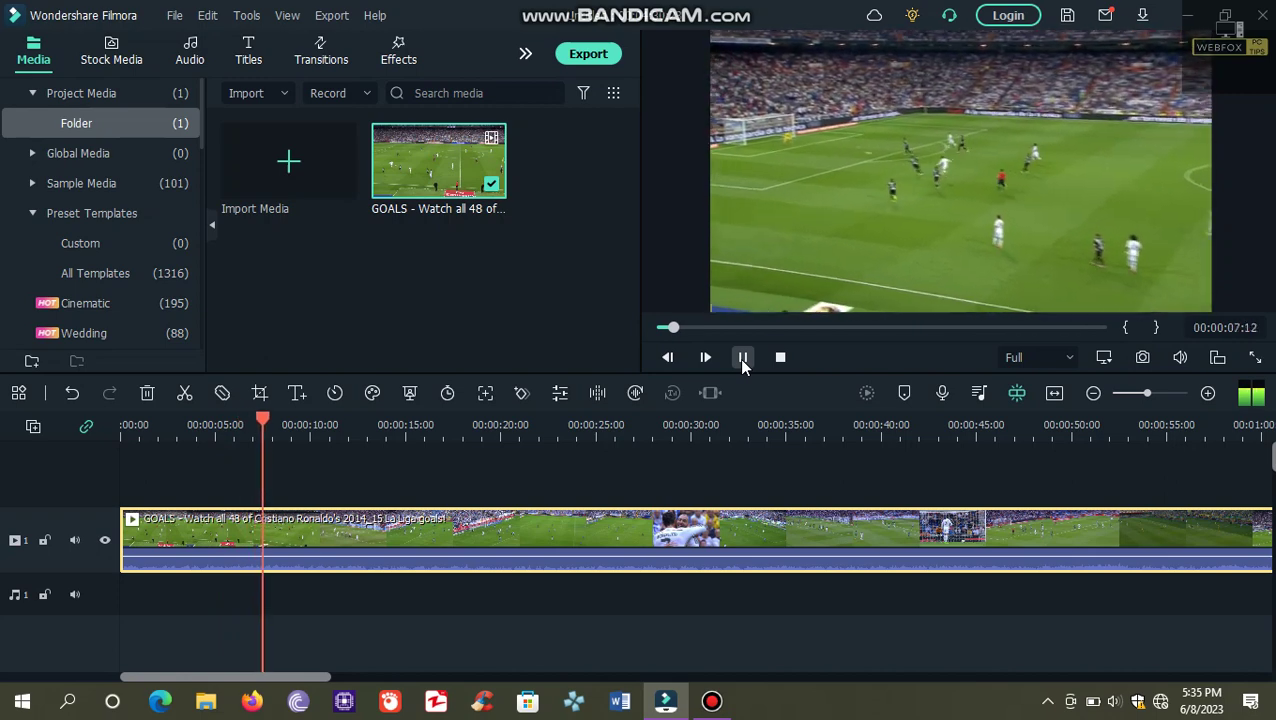
left_click(742, 357)
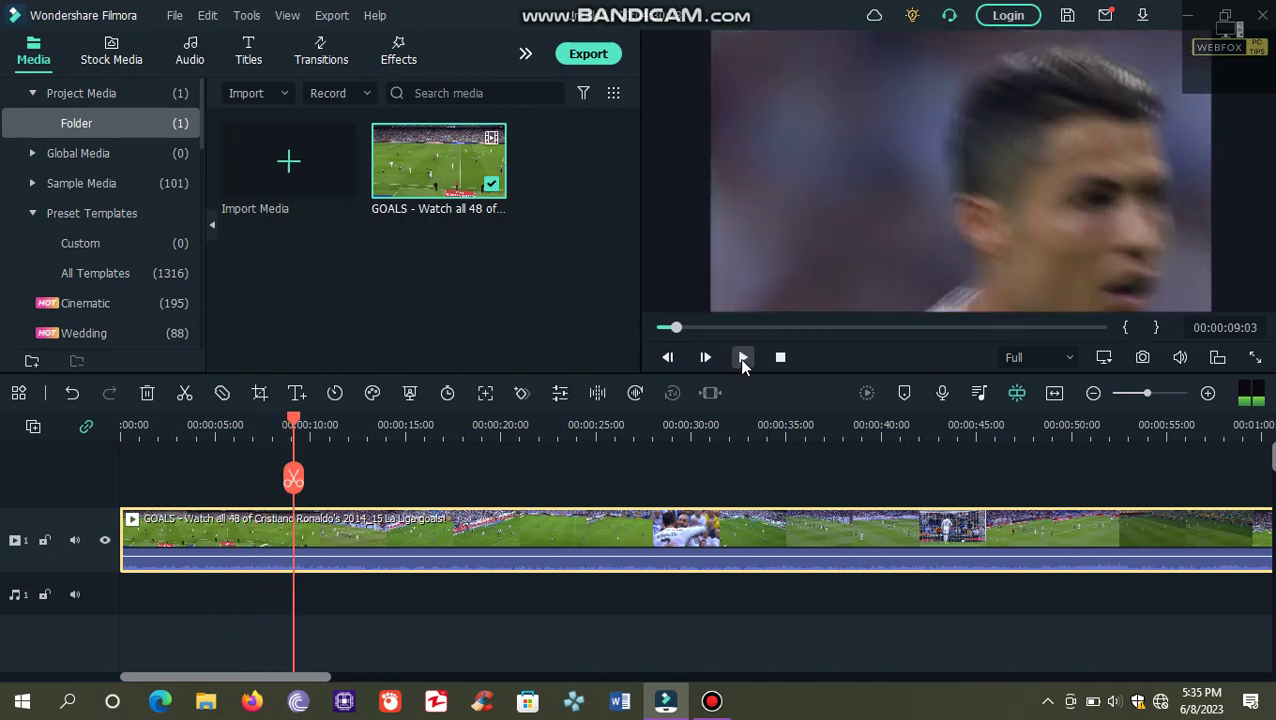
left_click(296, 478)
Delete the long portion of the video after the split, keeping only the opening segment.
left_click(247, 535)
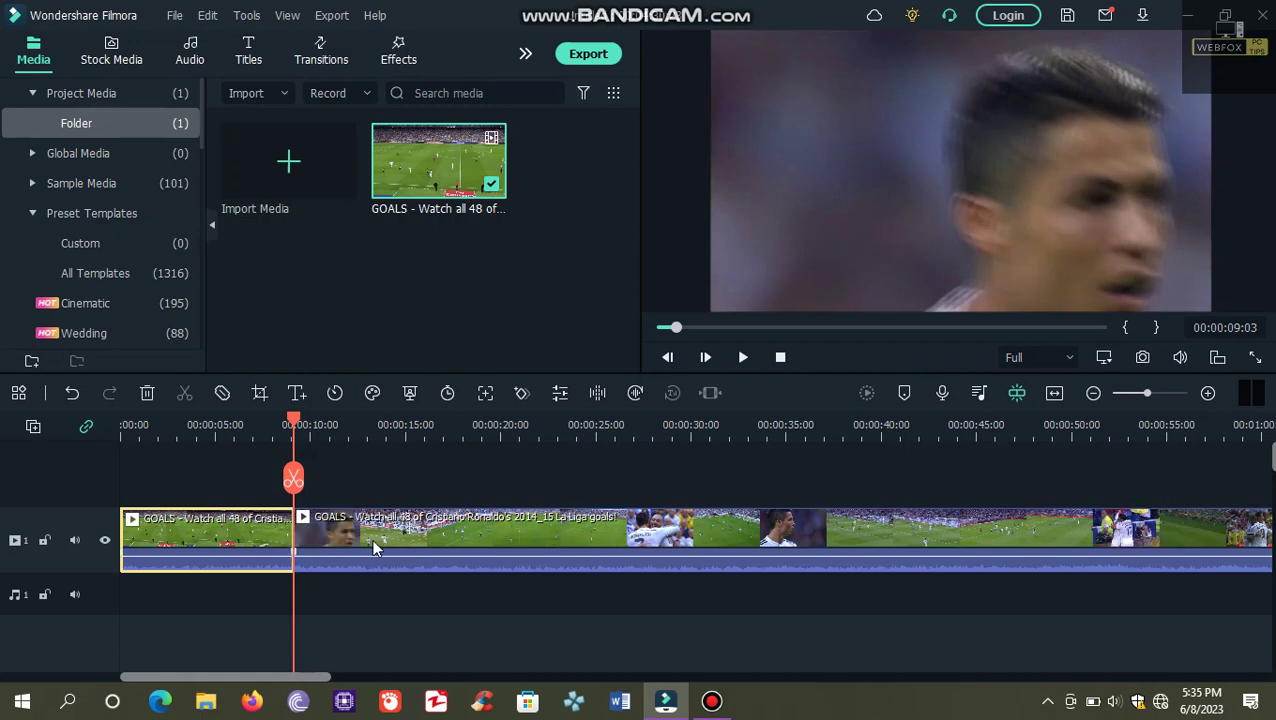
right_click(373, 545)
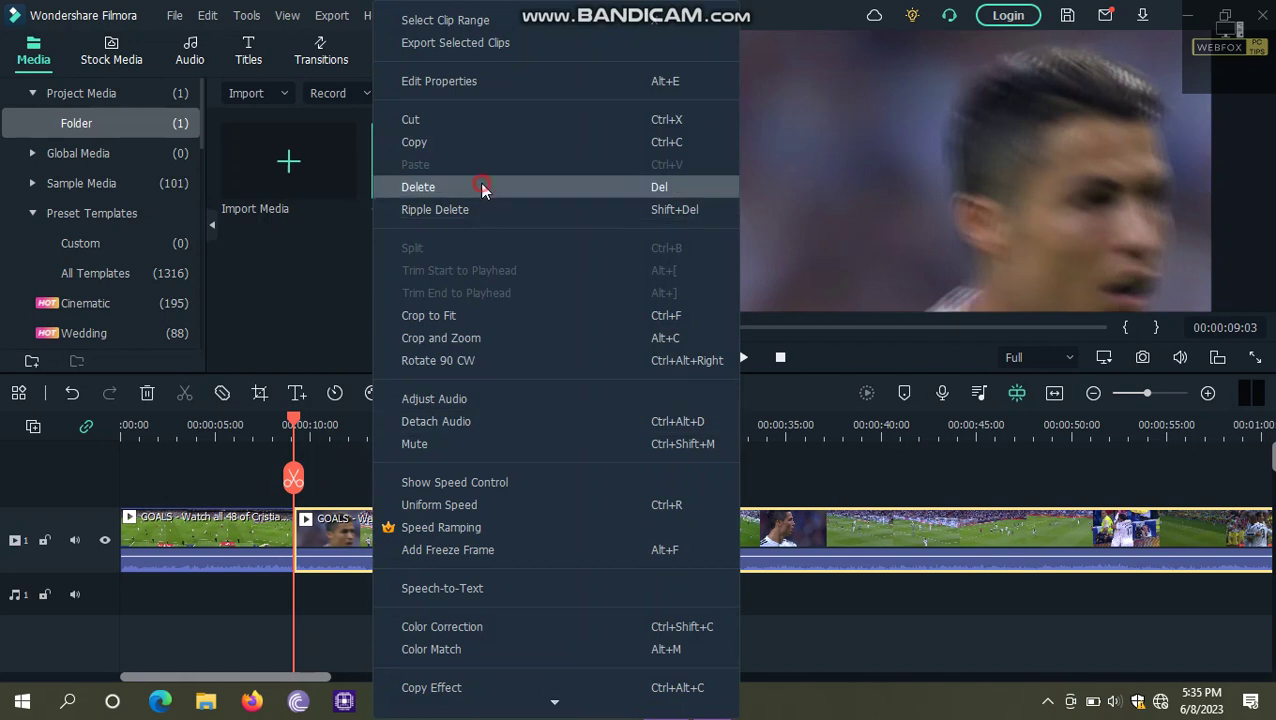
left_click(483, 190)
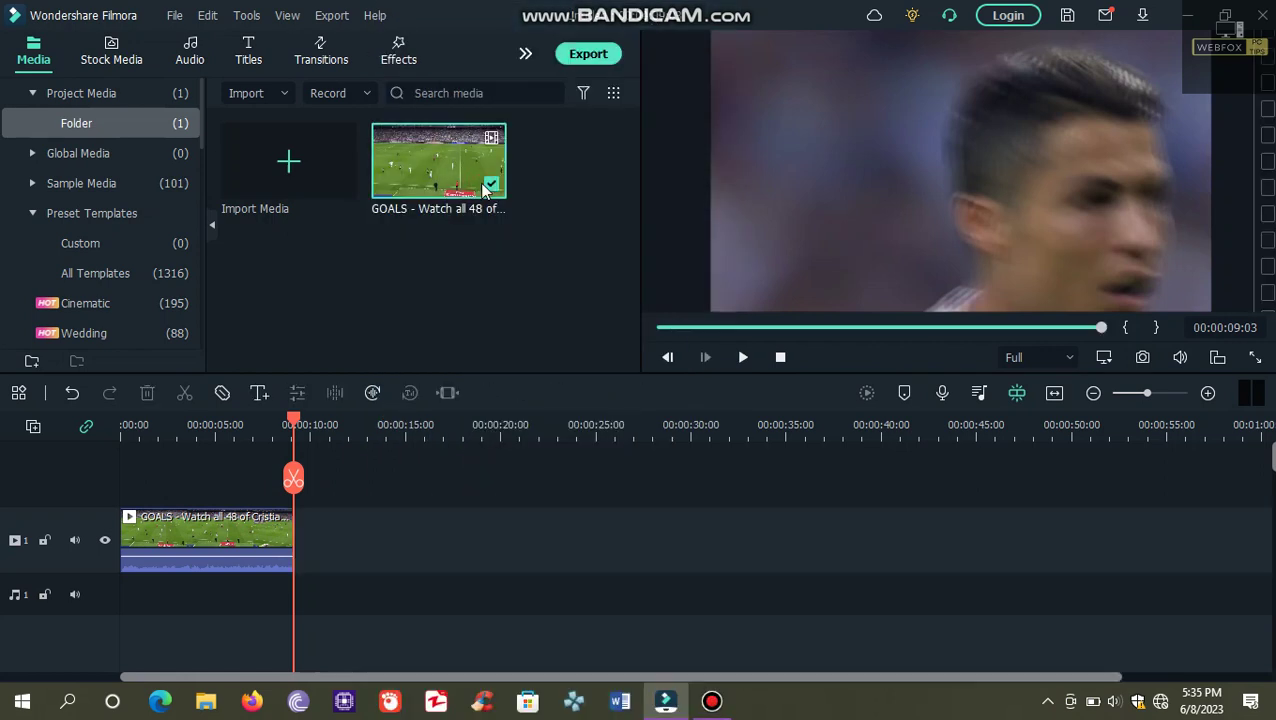
Export the trimmed clip to the computer as an MKV file named auto reframe tutorial1 and close the export window.
left_click(243, 547)
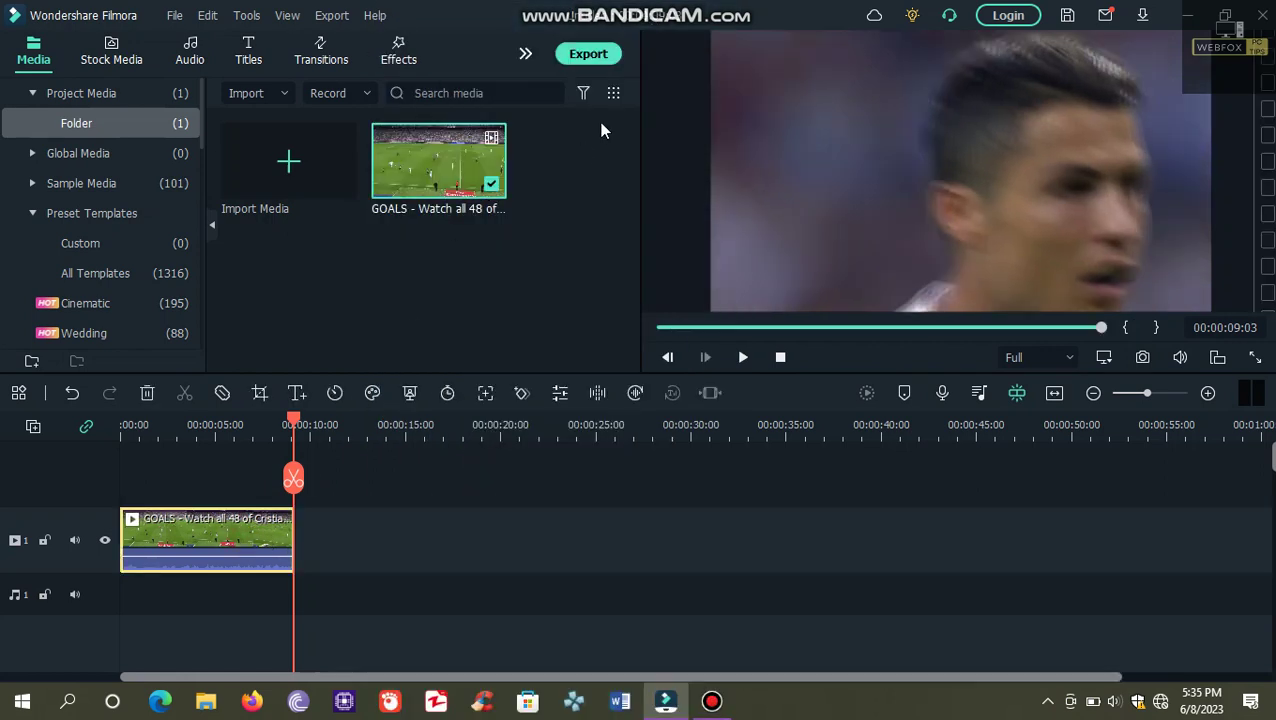
left_click(588, 56)
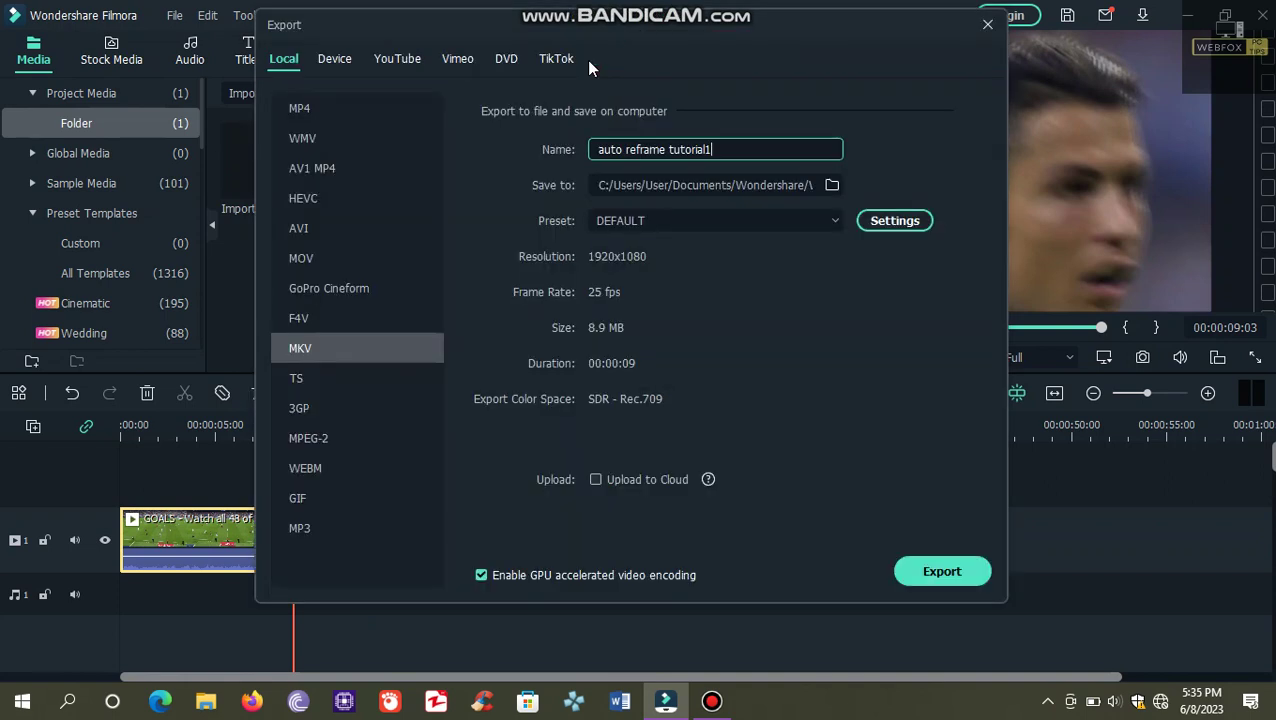
left_click(940, 572)
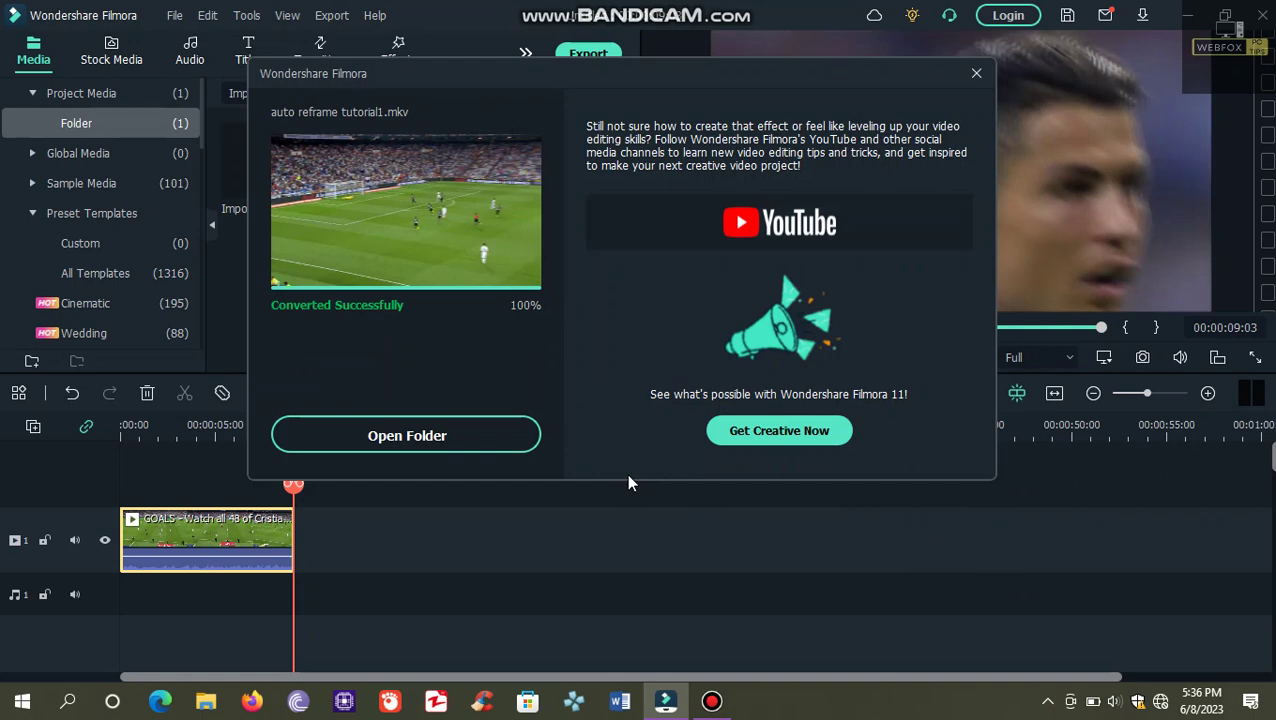
left_click(976, 74)
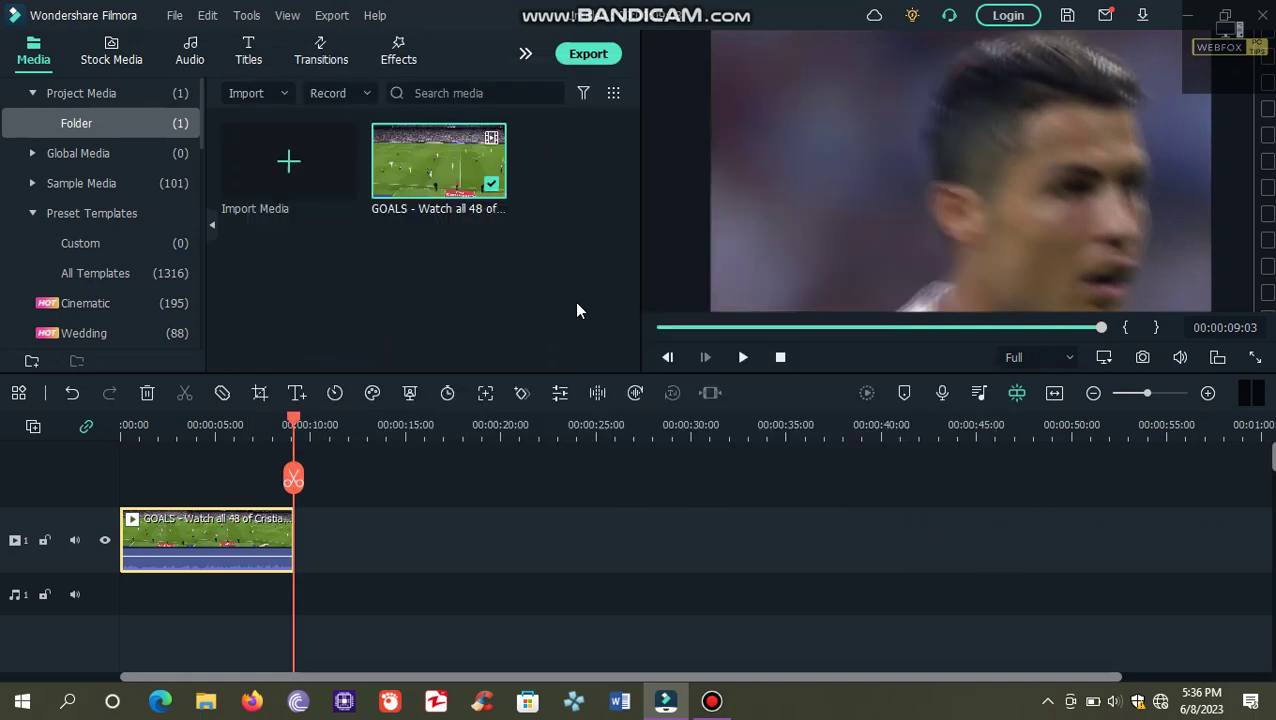
Start a new project and import auto reframe tutorial1 from the Wondershare Filmora Output folder in Documents.
key("ctrl+n")
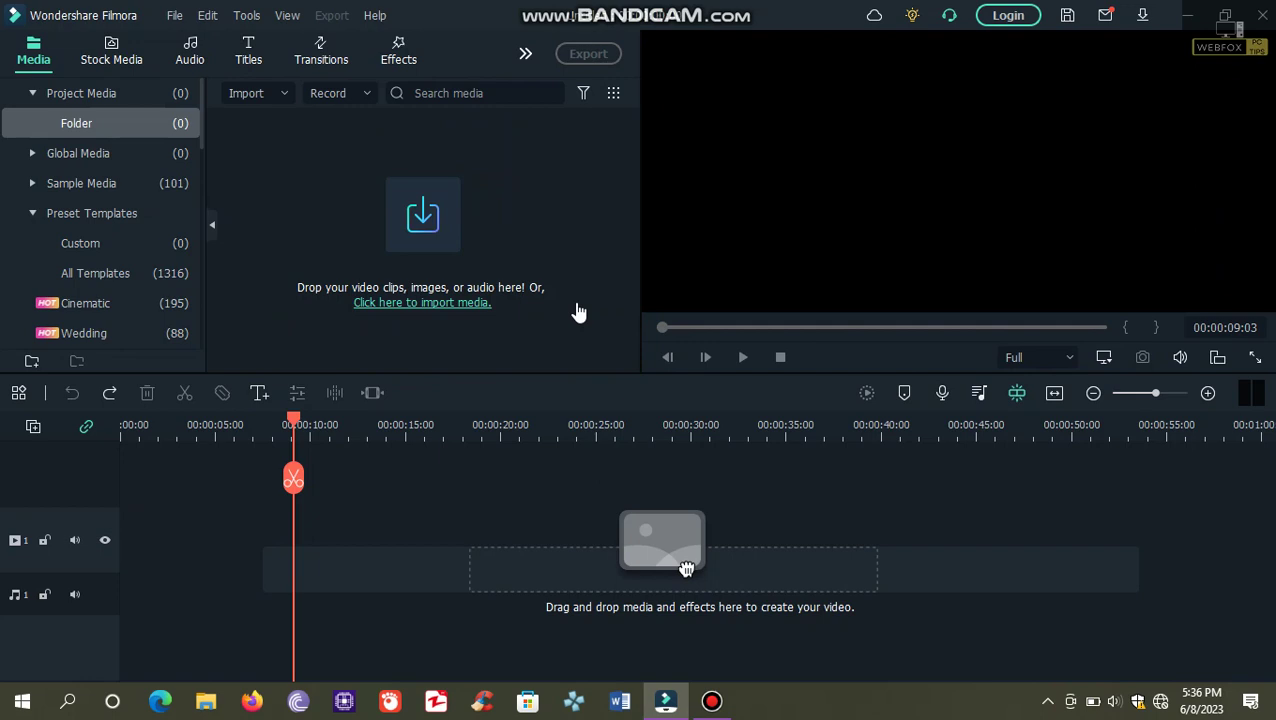
left_click(472, 313)
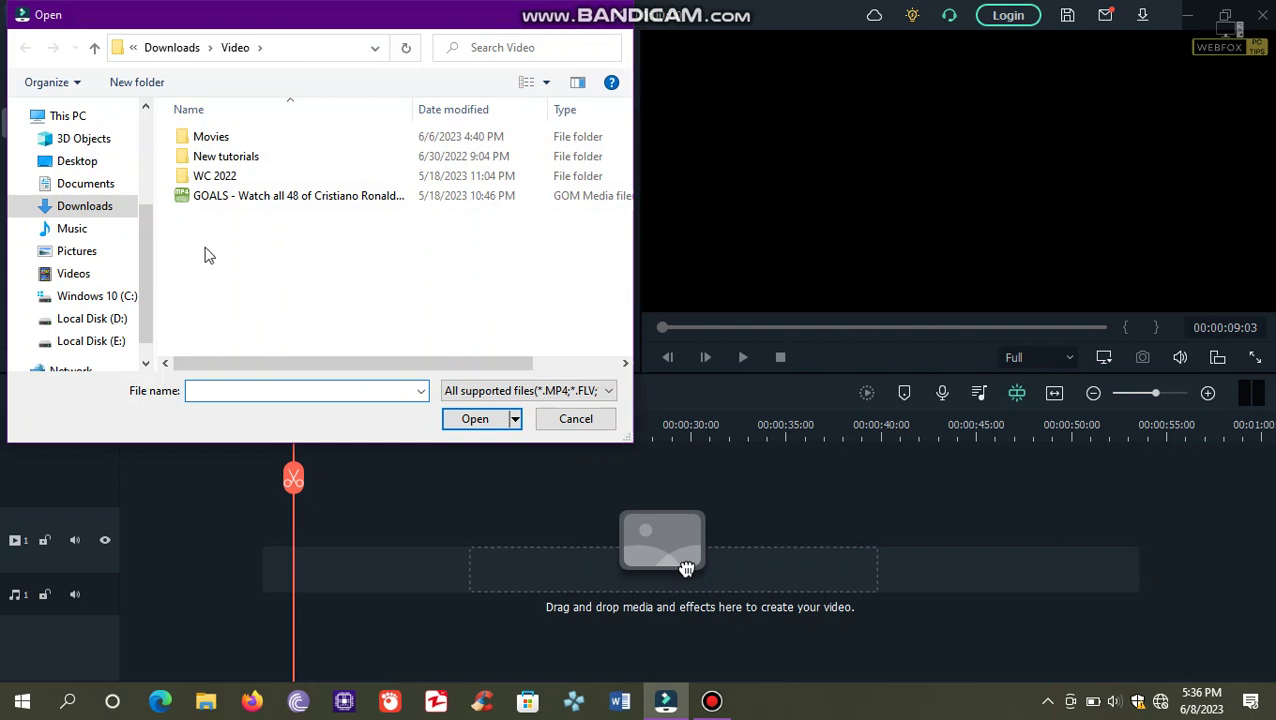
left_click(102, 185)
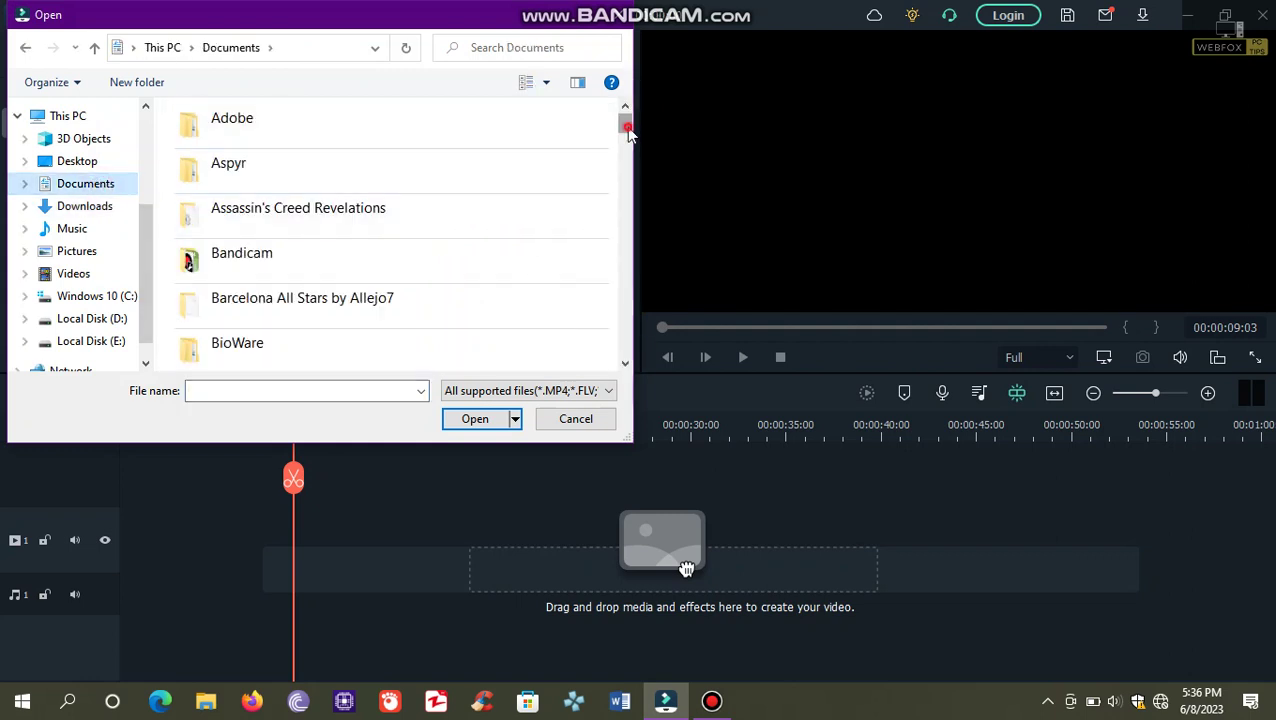
left_click(625, 178)
left_click_drag(625, 178, 622, 283)
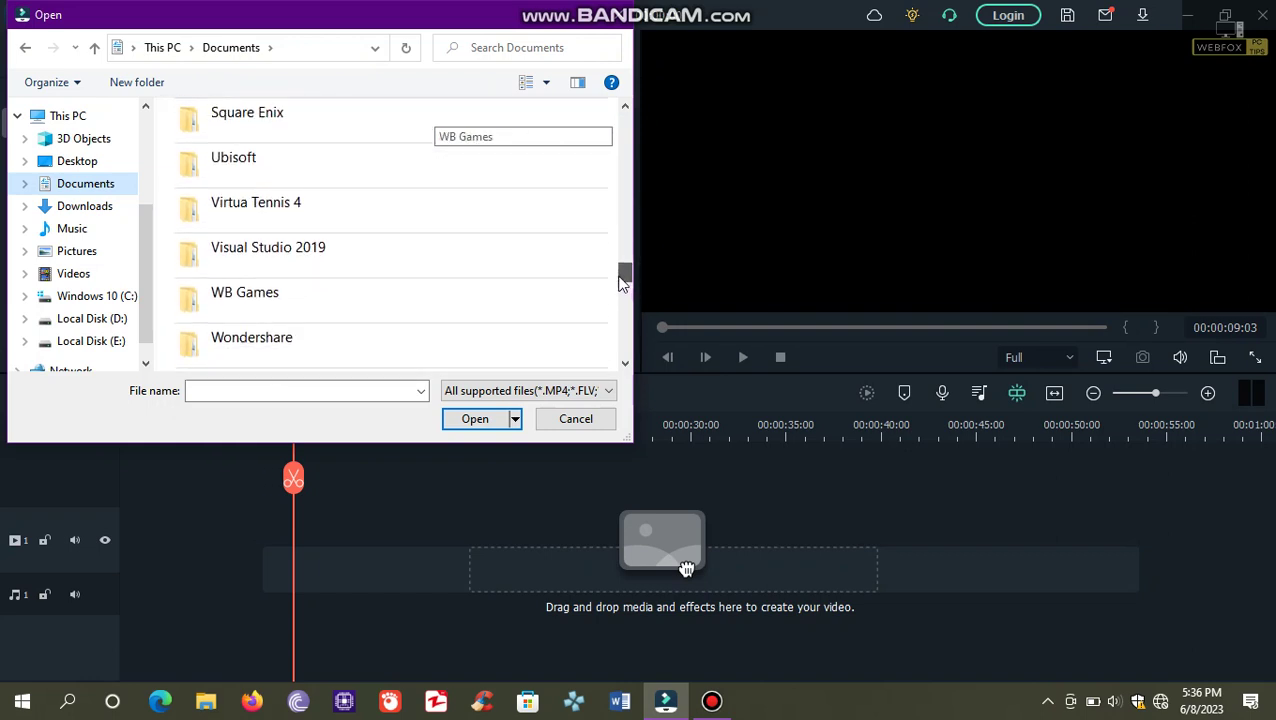
double_click(270, 352)
double_click(246, 140)
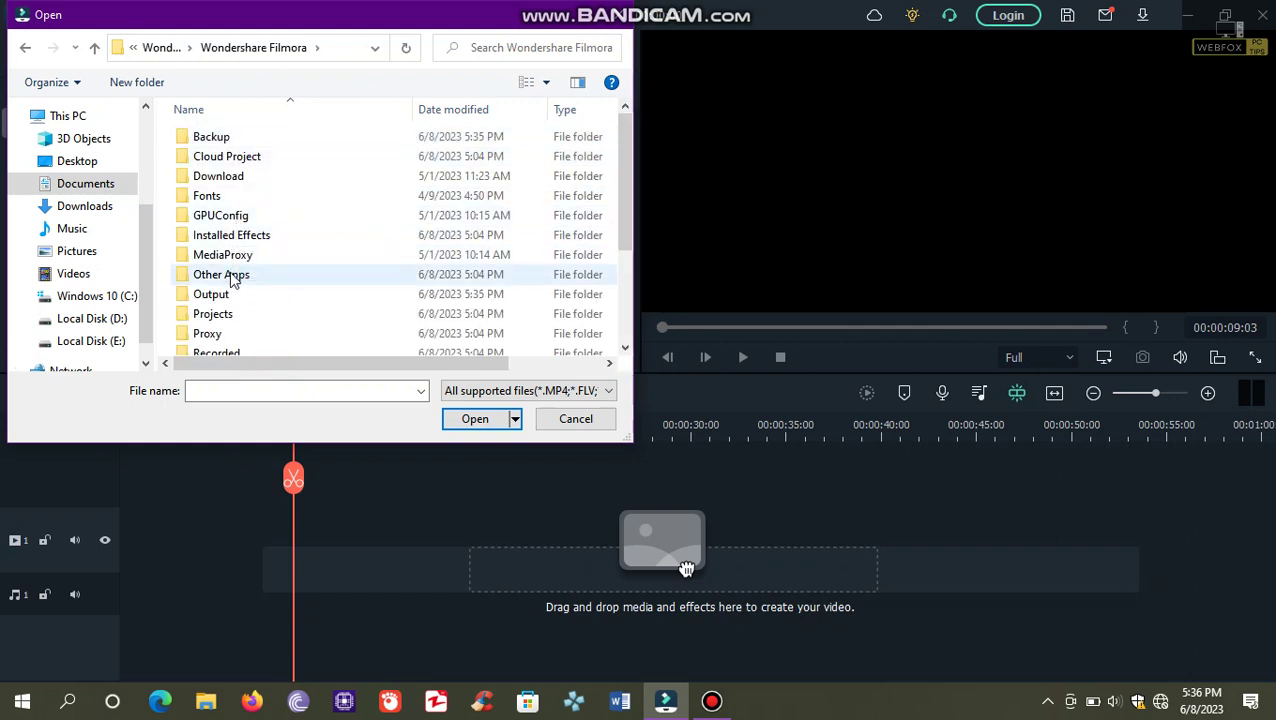
double_click(228, 299)
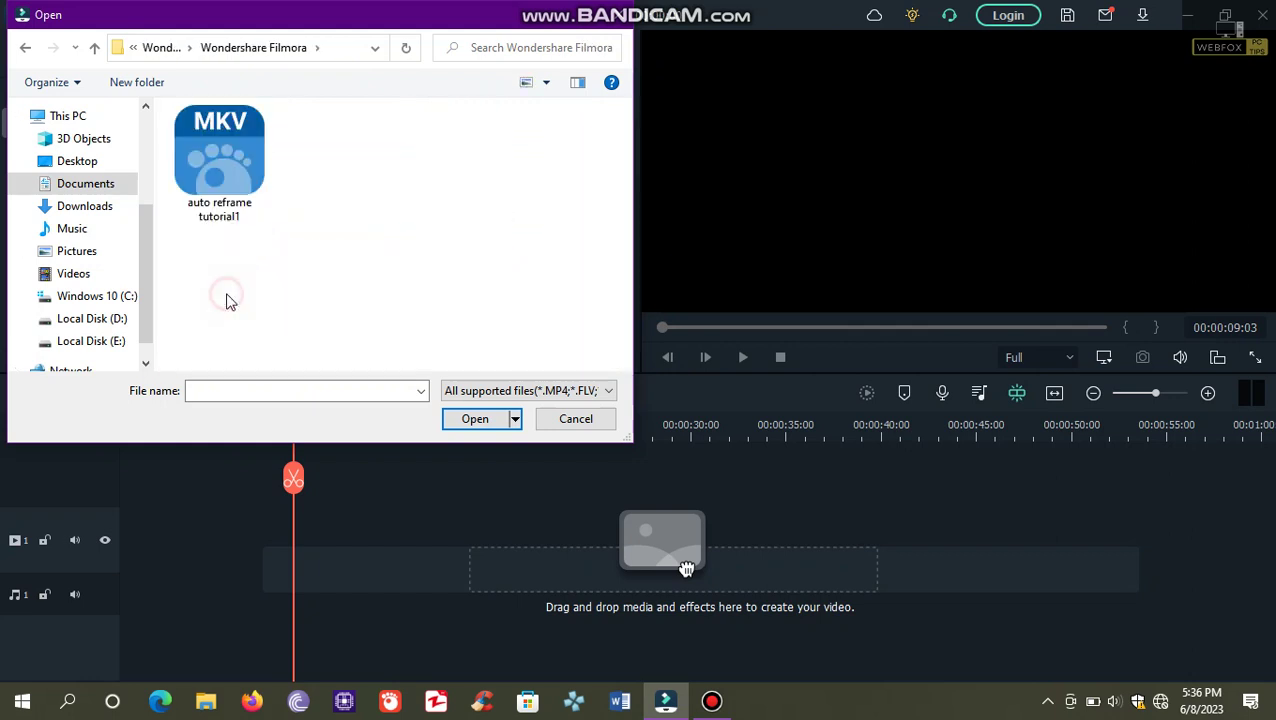
left_click(228, 168)
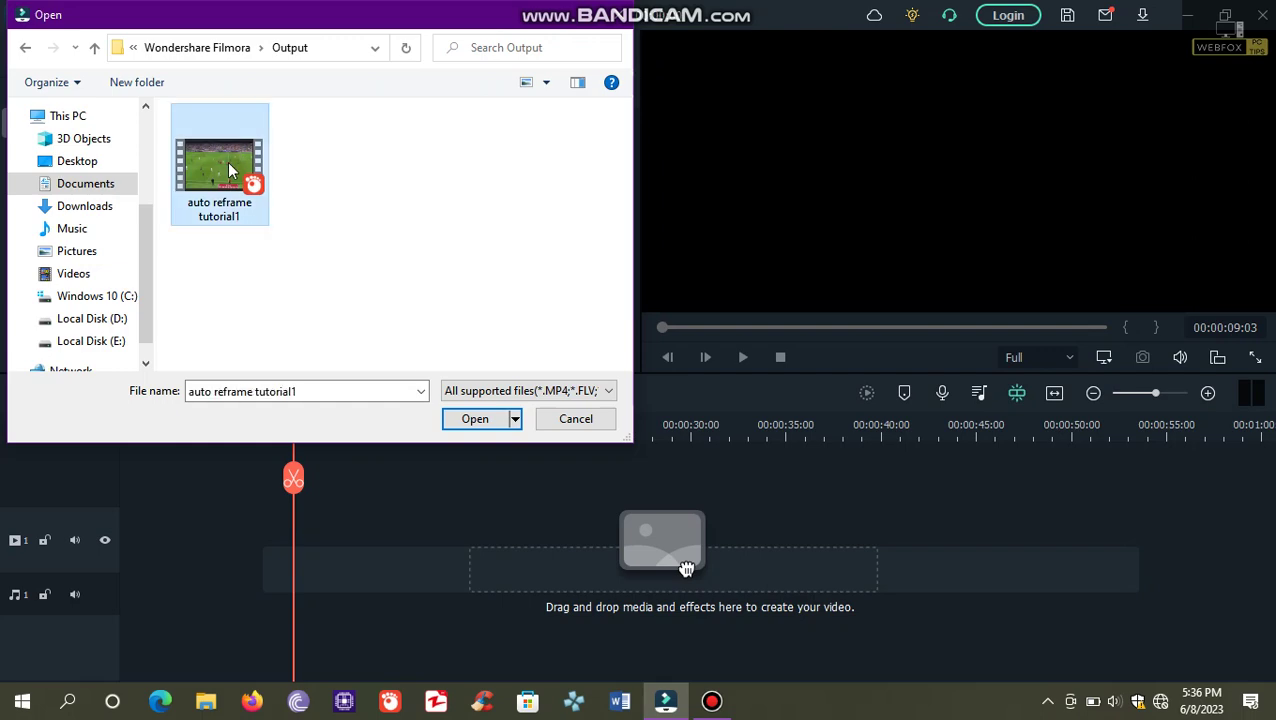
left_click(475, 420)
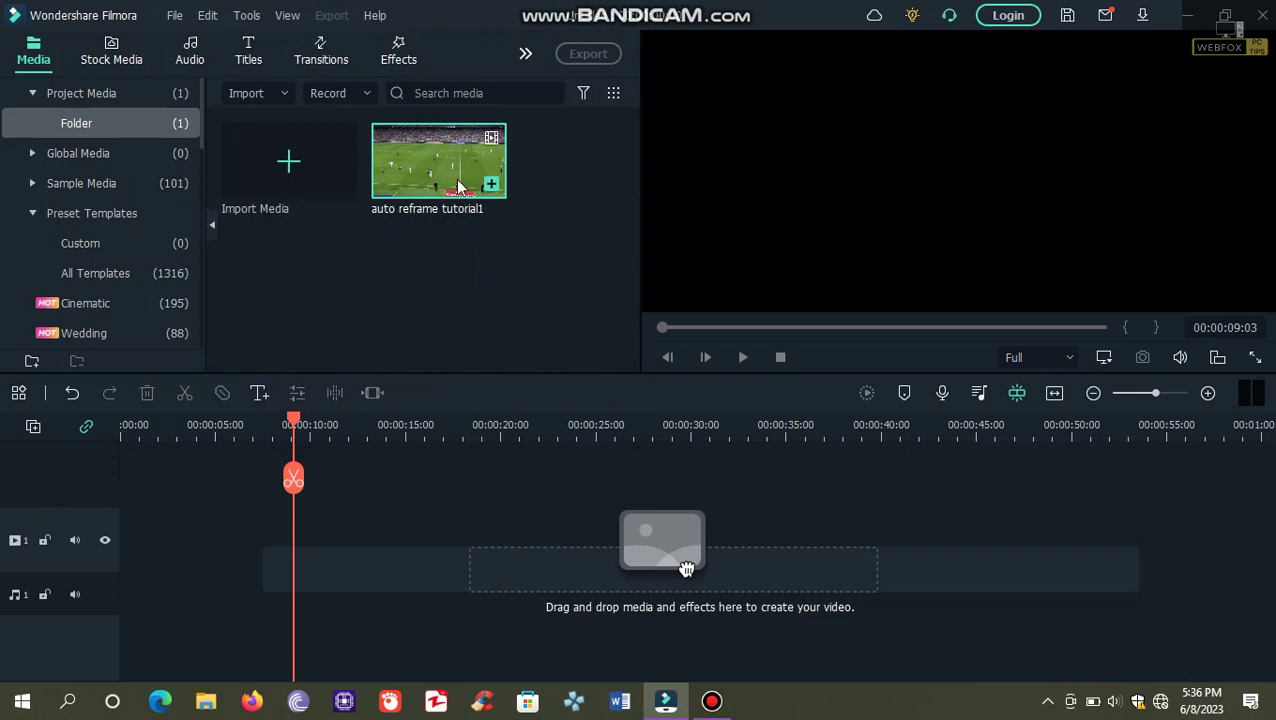
Open the auto reframe tutorial1 clip in Auto Reframe, choose the 9:16 aspect ratio and analyze it.
right_click(405, 160)
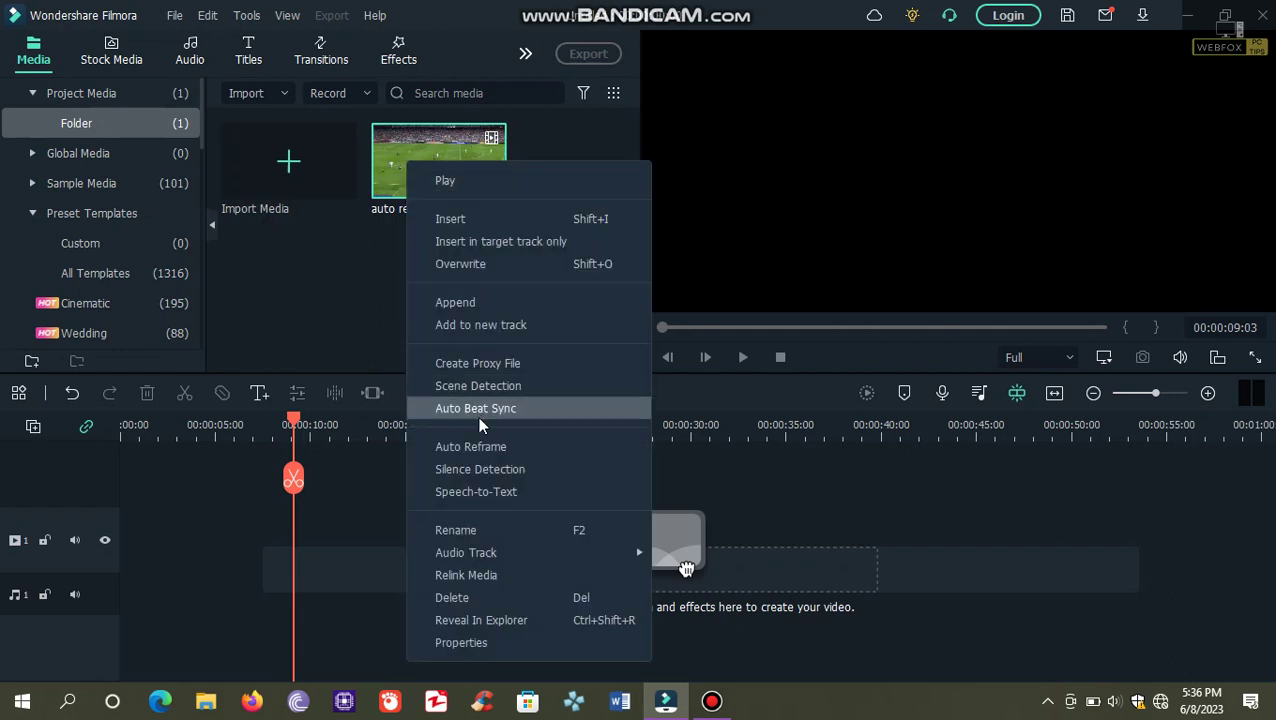
left_click(482, 446)
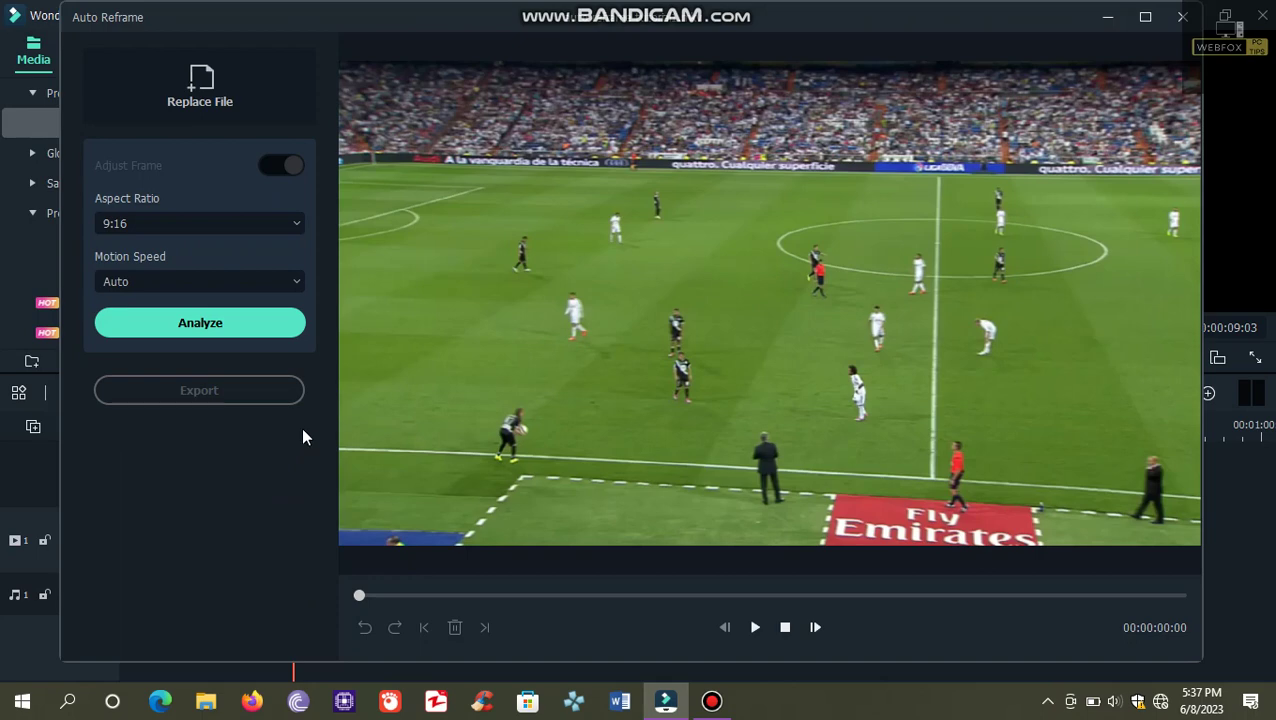
left_click(295, 226)
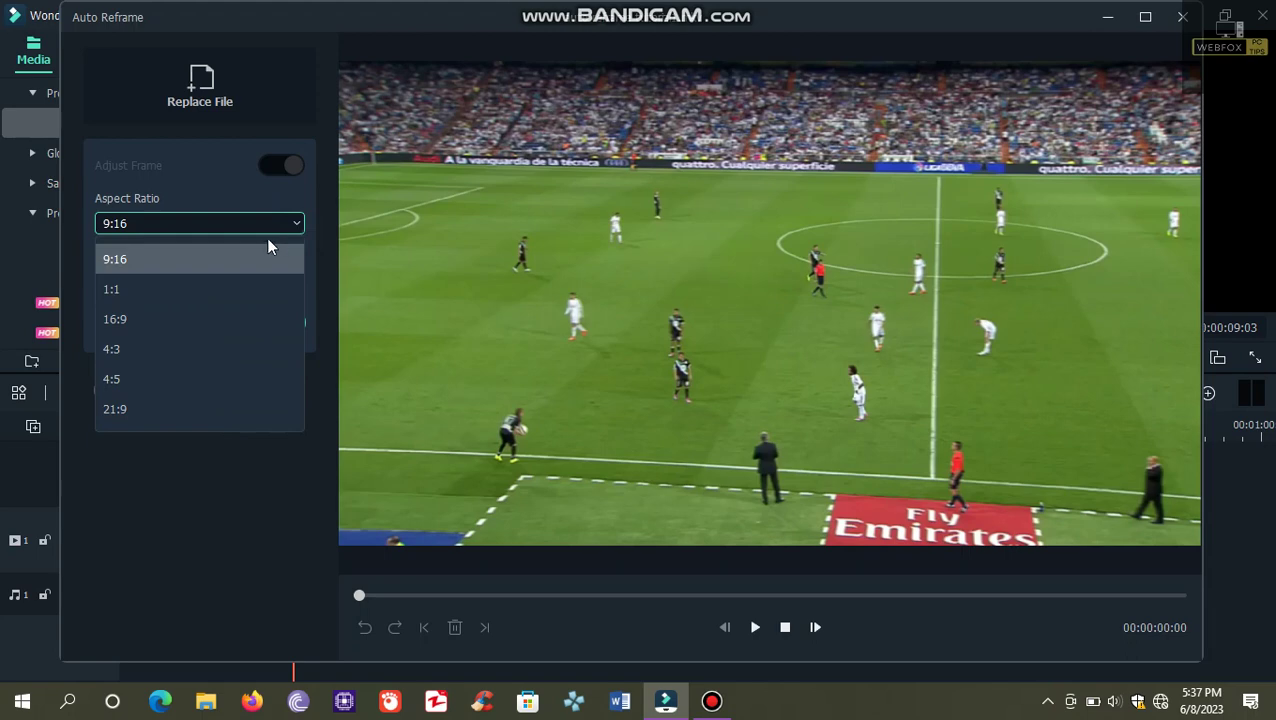
left_click(246, 258)
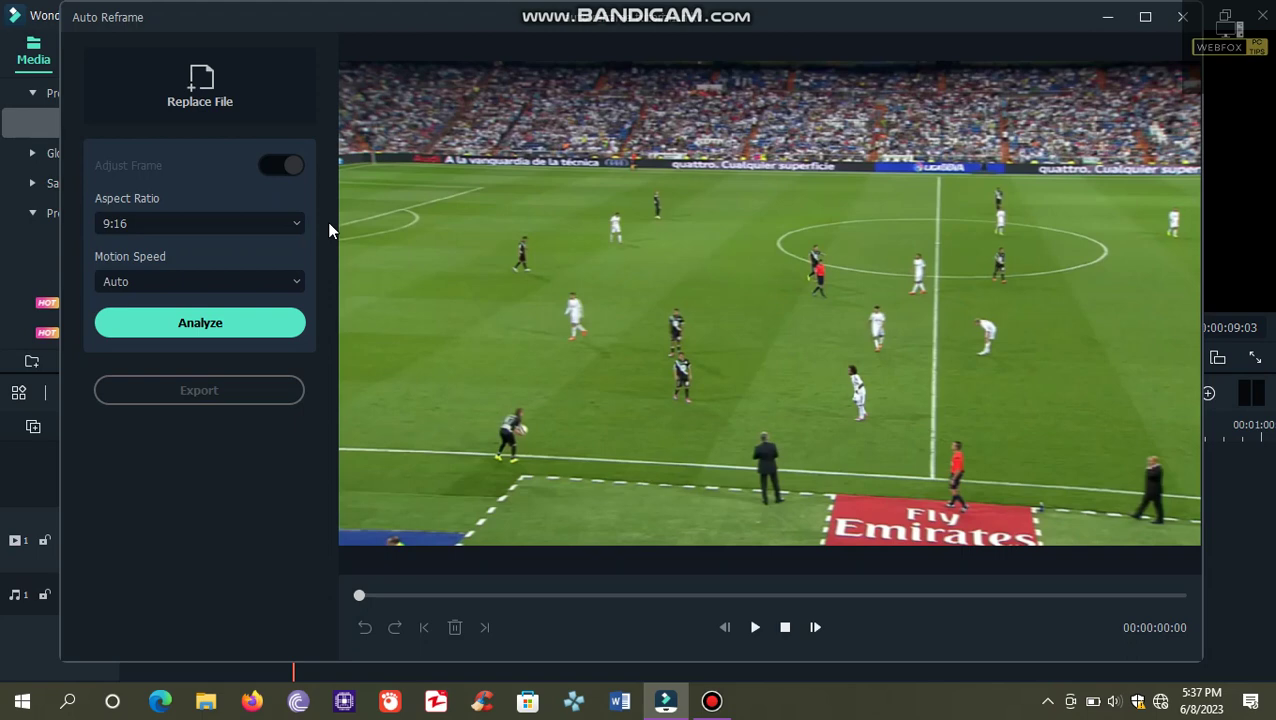
left_click(239, 327)
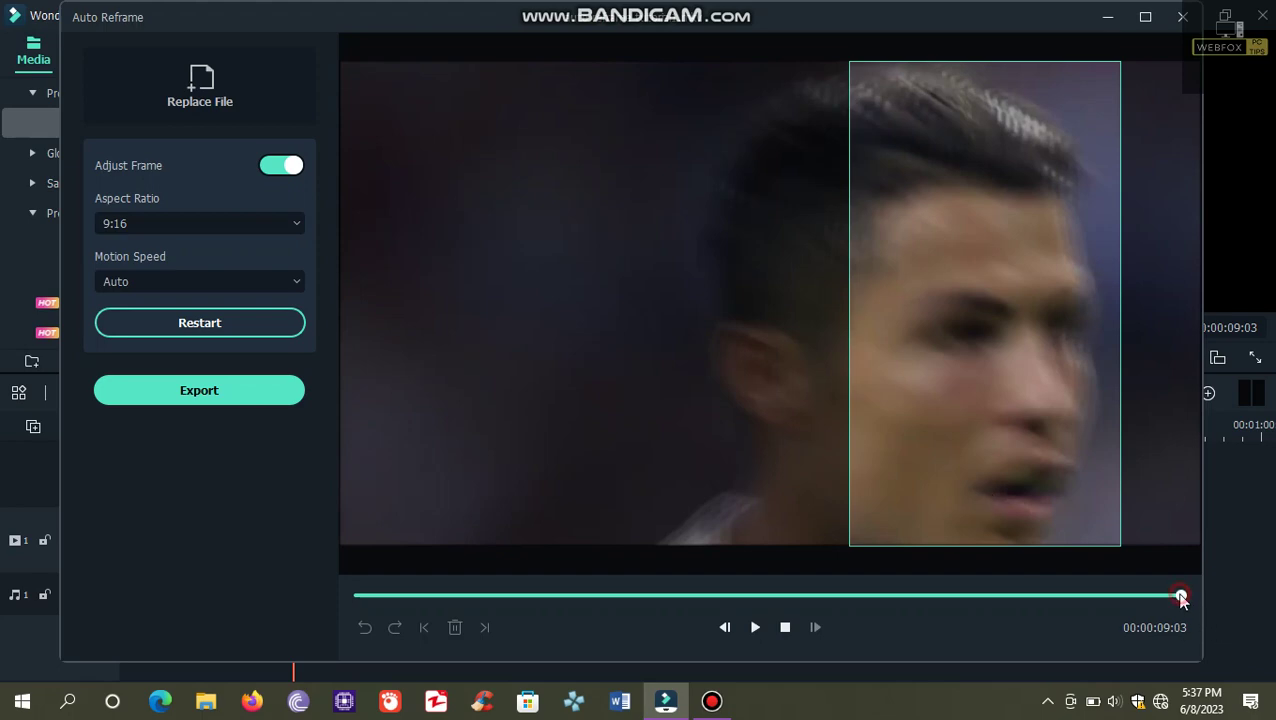
Return to the clip's start and shift the 9:16 frame left over the throw-in taker at successive points through 00:00:00:20.
left_click_drag(1181, 597, 576, 632)
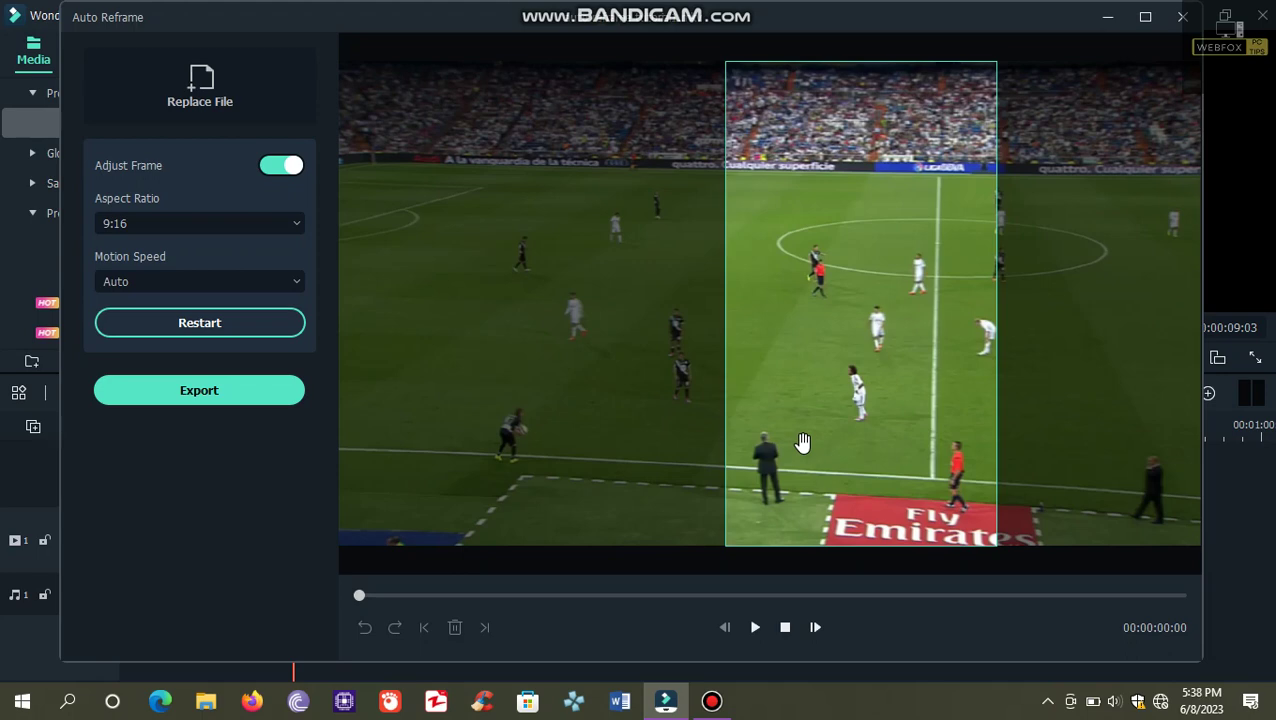
left_click_drag(802, 442, 473, 454)
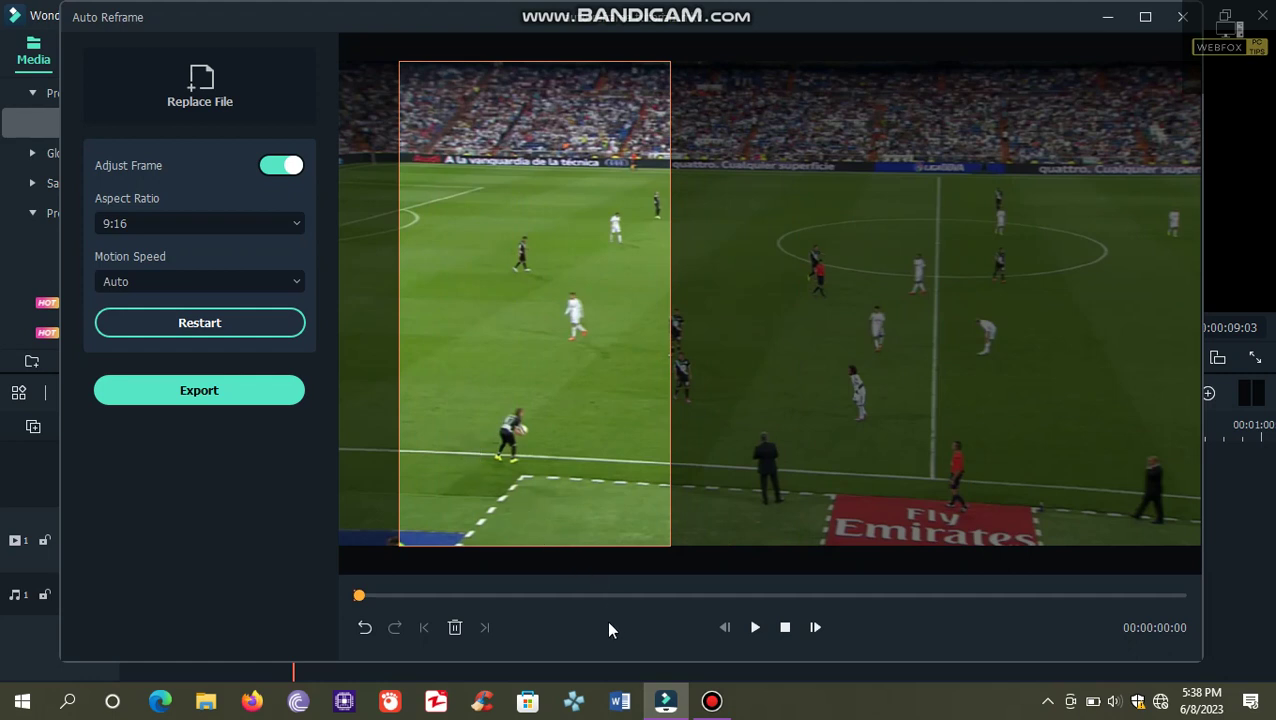
key("space")
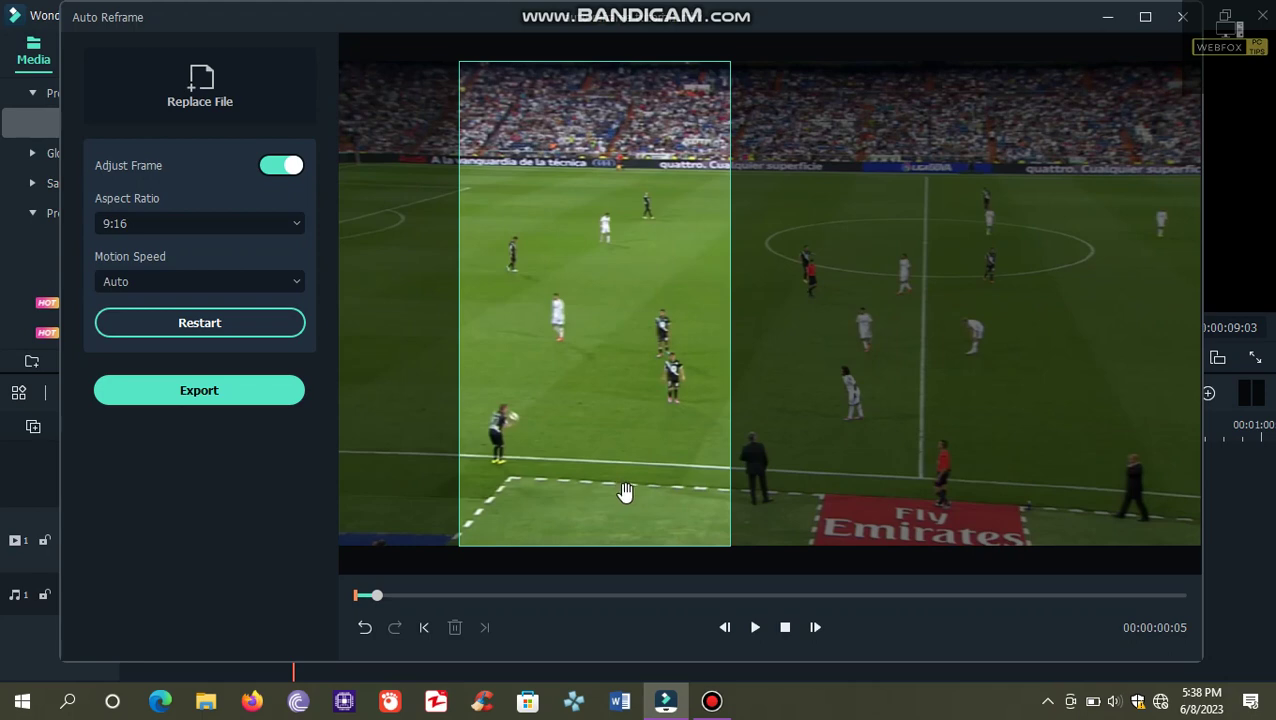
left_click_drag(625, 492, 525, 503)
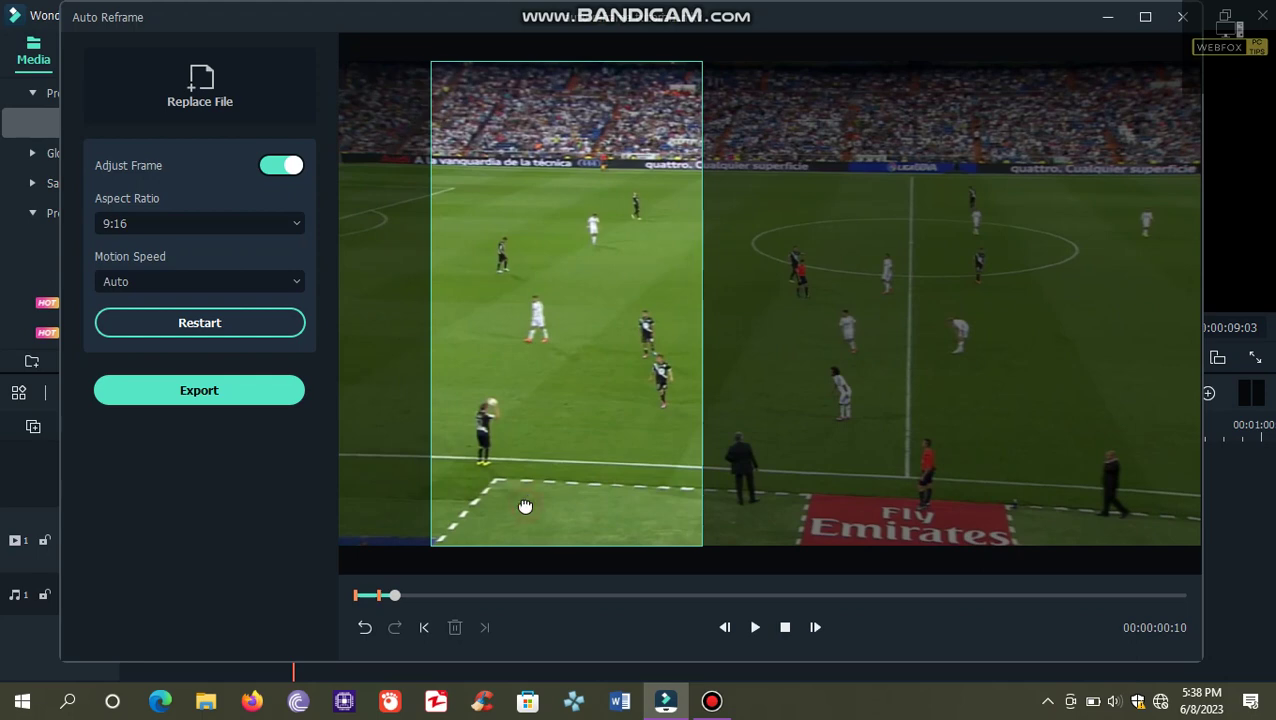
left_click_drag(525, 503, 452, 503)
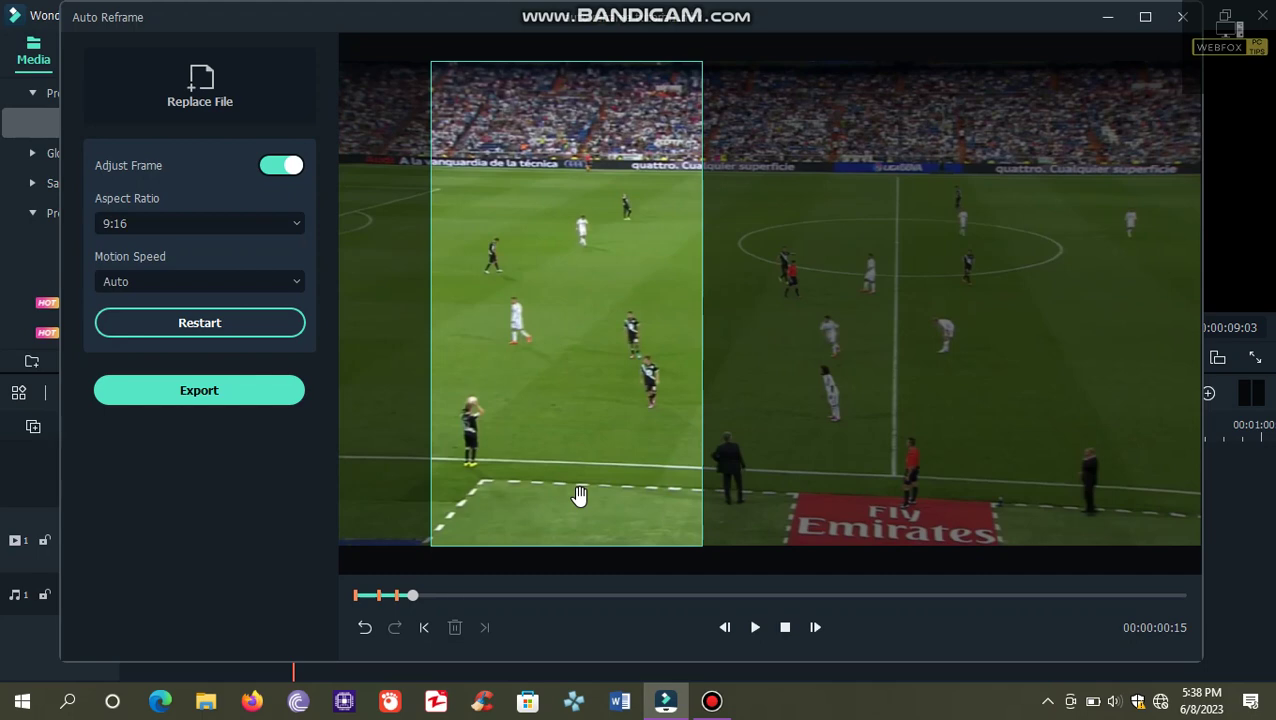
mouse_move(578, 495)
left_mouse_down()
mouse_move(501, 498)
mouse_move(518, 487)
mouse_move(497, 483)
left_mouse_up()
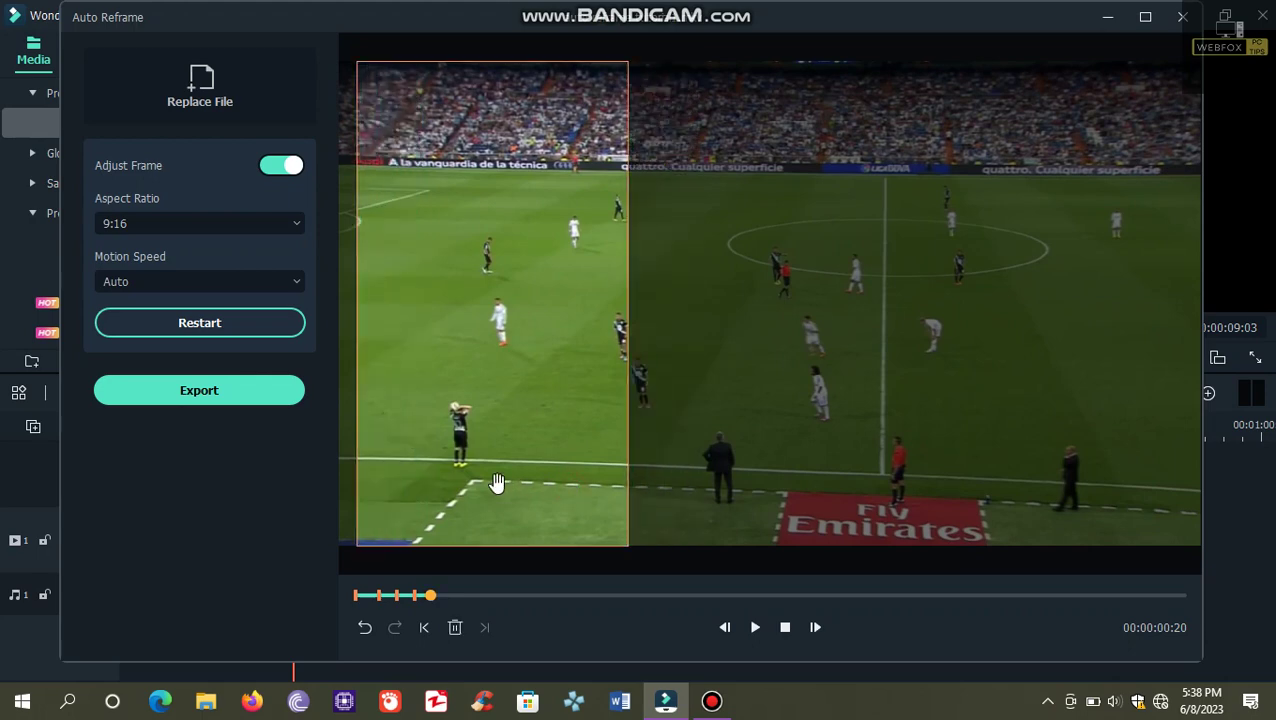
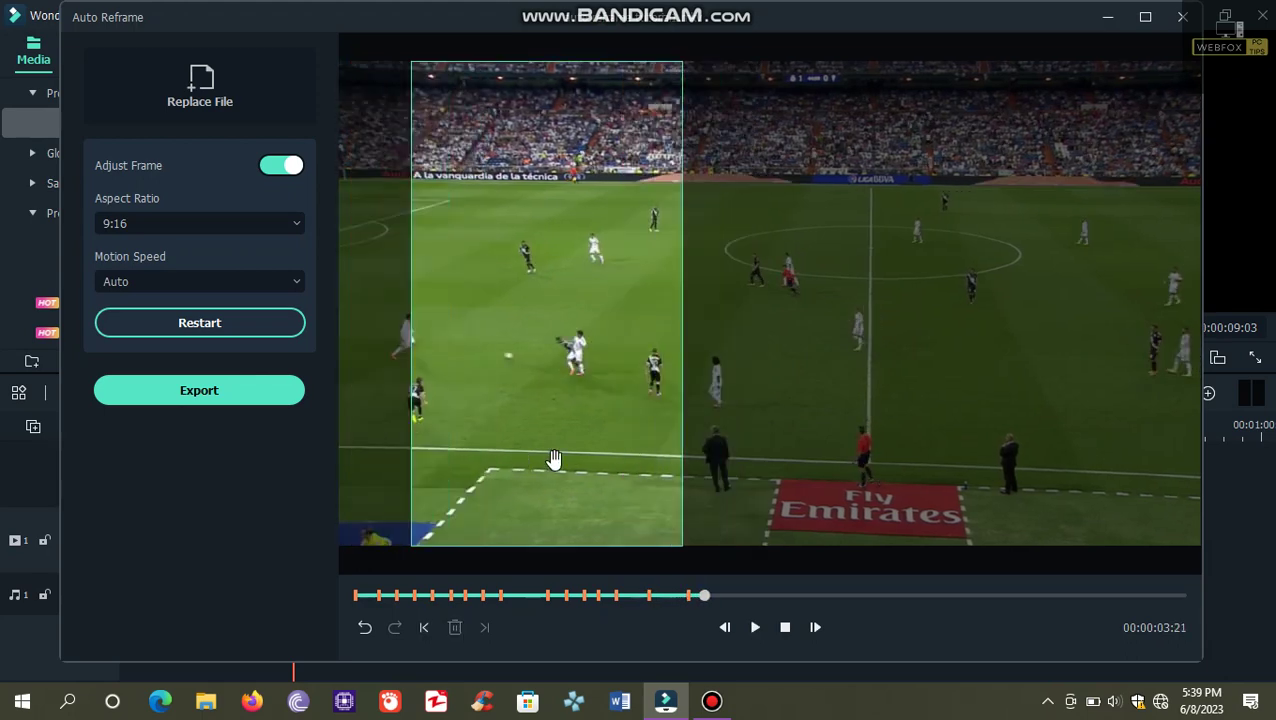
Reposition the crop frame leftward at successive points from about 00:00:03:21 to 00:00:05:15, keeping the ball and nearby players inside.
left_click_drag(587, 461, 504, 458)
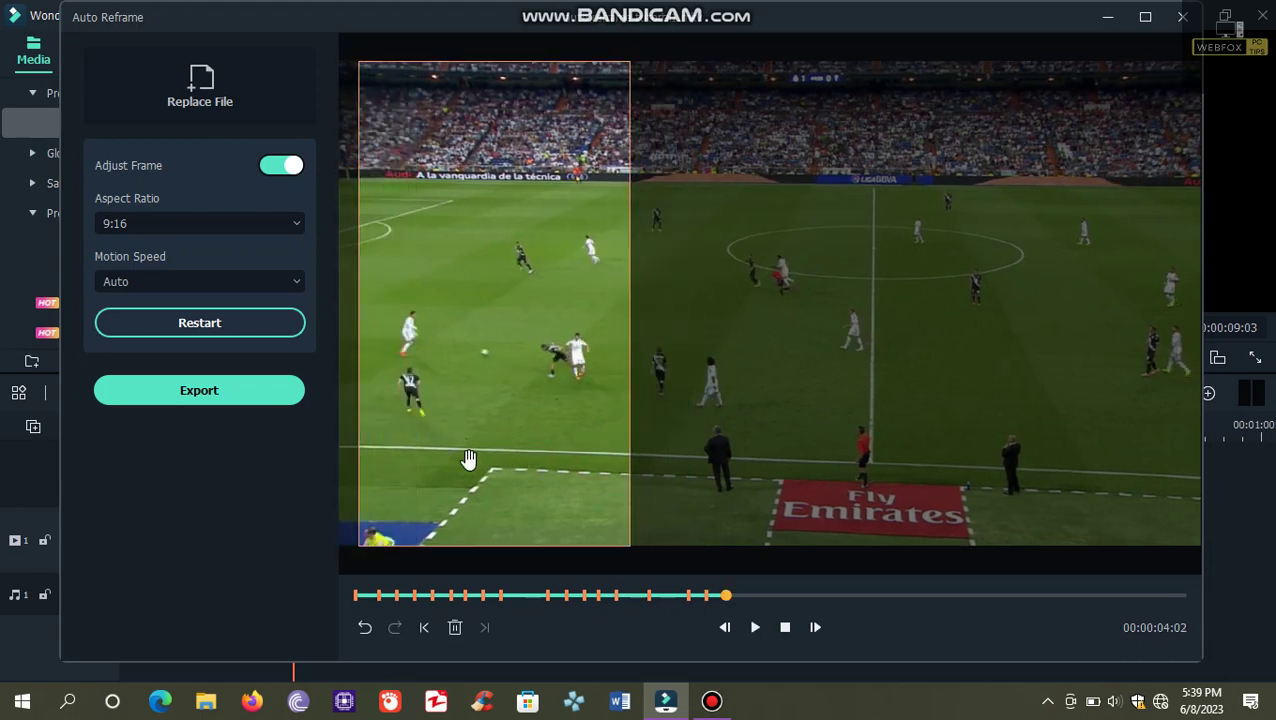
left_click(562, 456)
left_click_drag(562, 456, 421, 464)
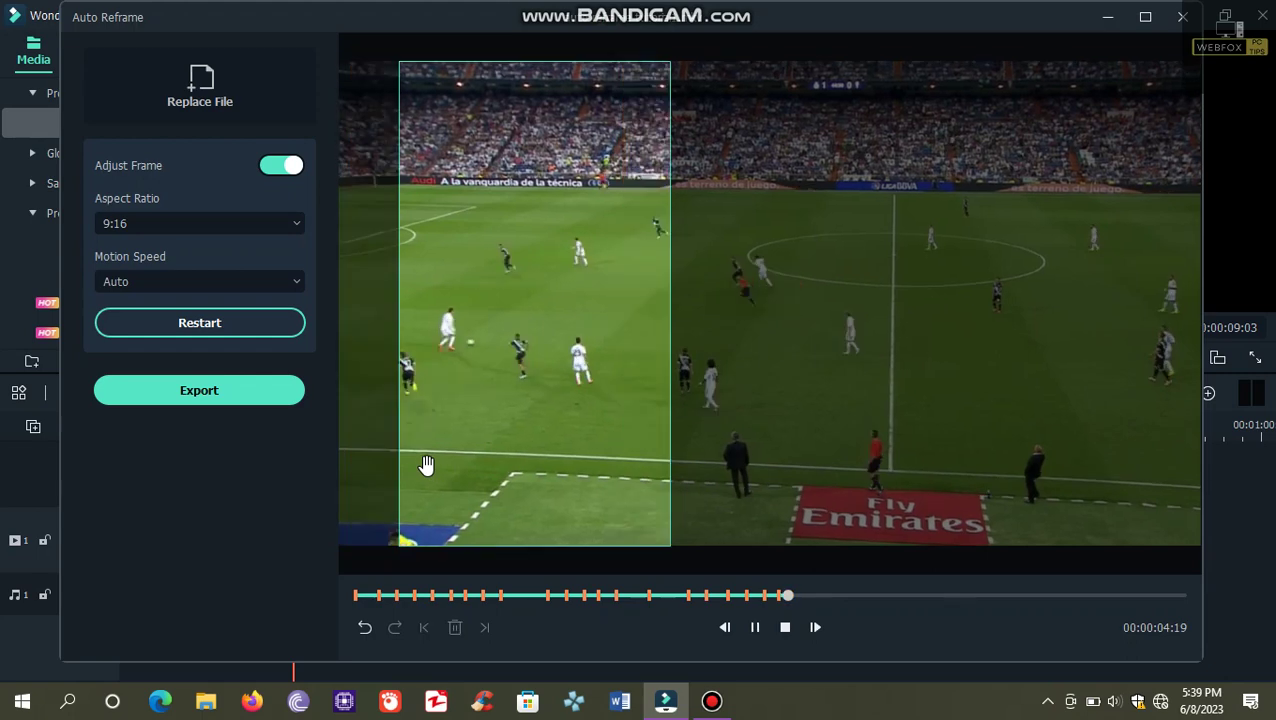
left_click_drag(544, 488, 446, 504)
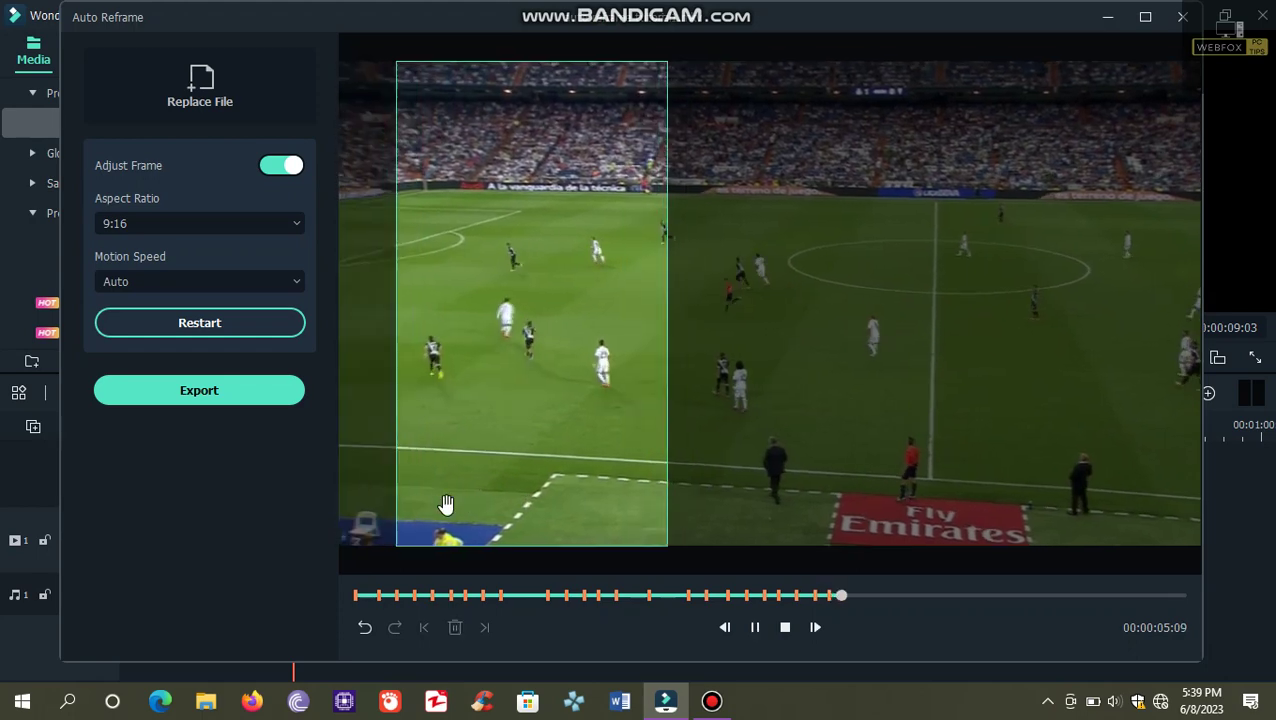
left_click_drag(533, 513, 470, 515)
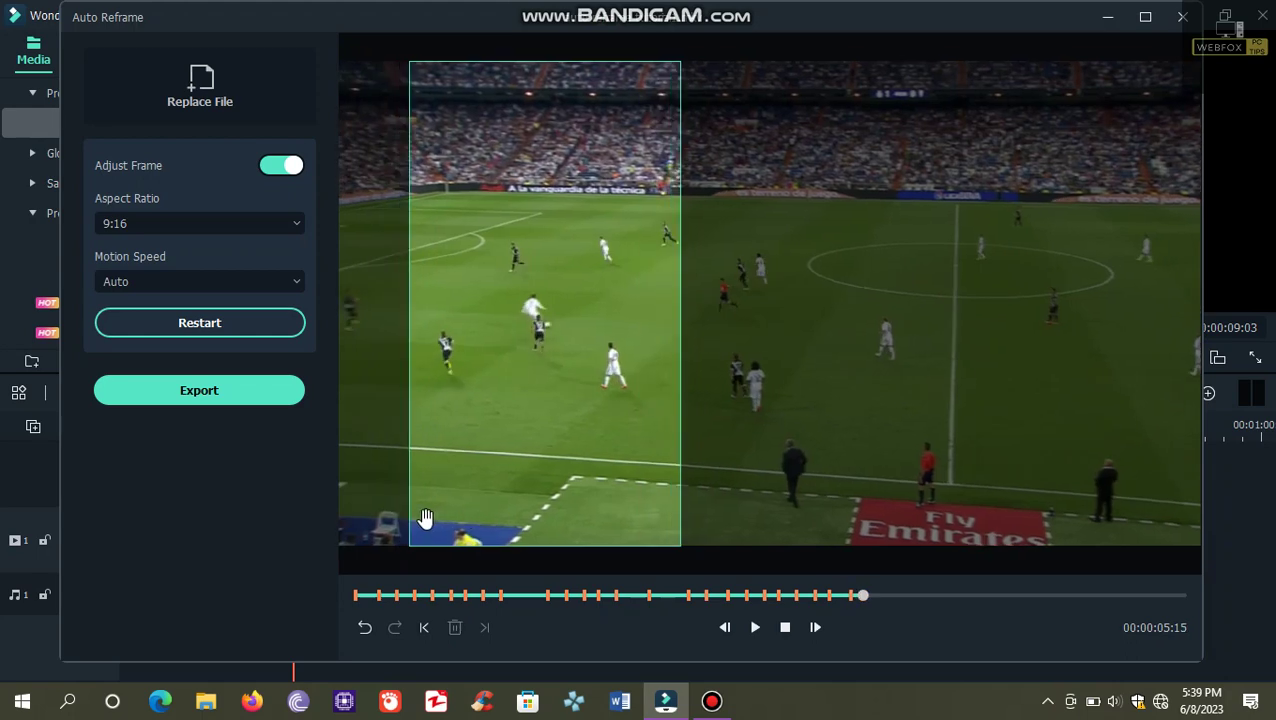
left_click_drag(552, 464, 493, 464)
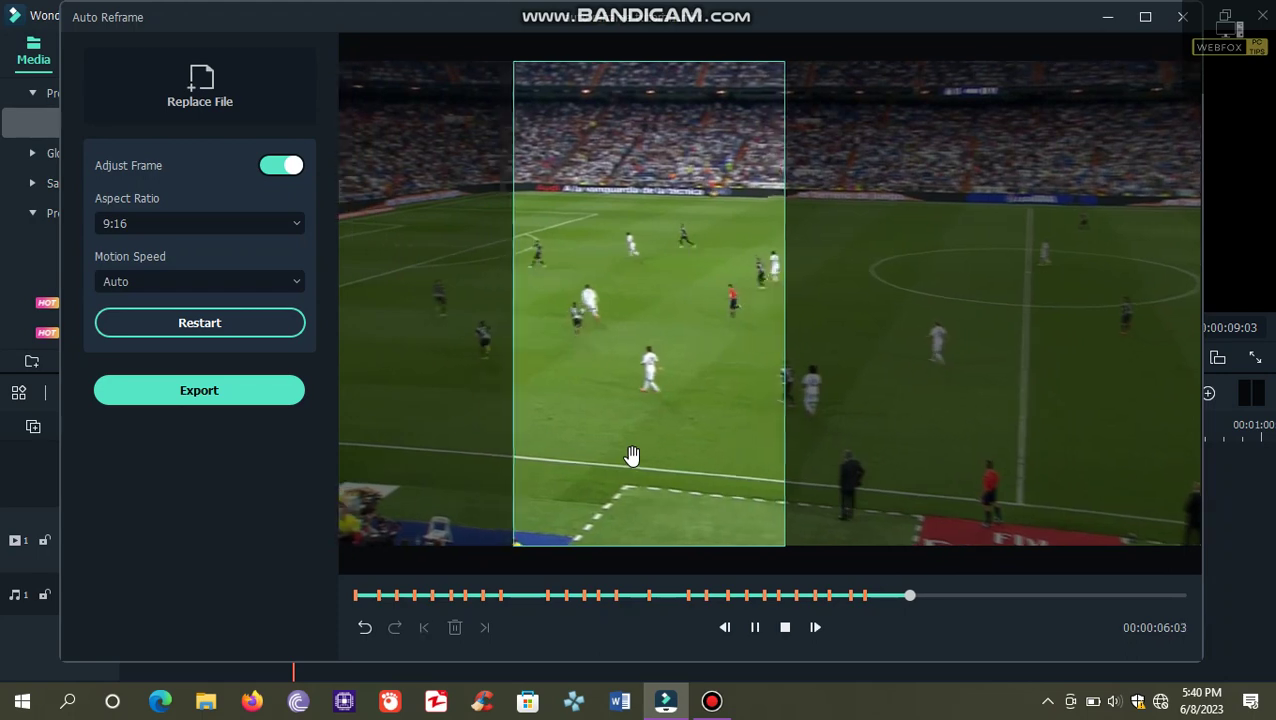
Shift the crop frame left at successive points from about 00:00:06:03 to 00:00:08:03, following the attack and shot toward the goal.
left_click_drag(651, 457, 507, 459)
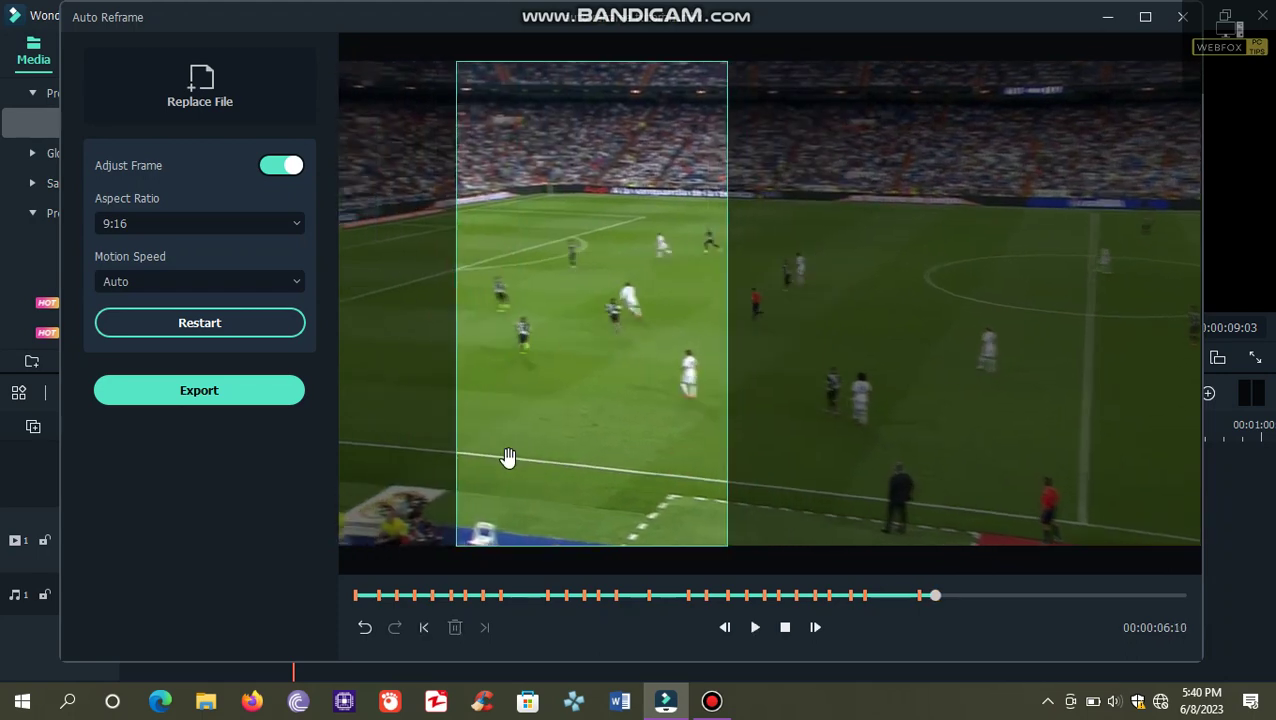
left_click(508, 457)
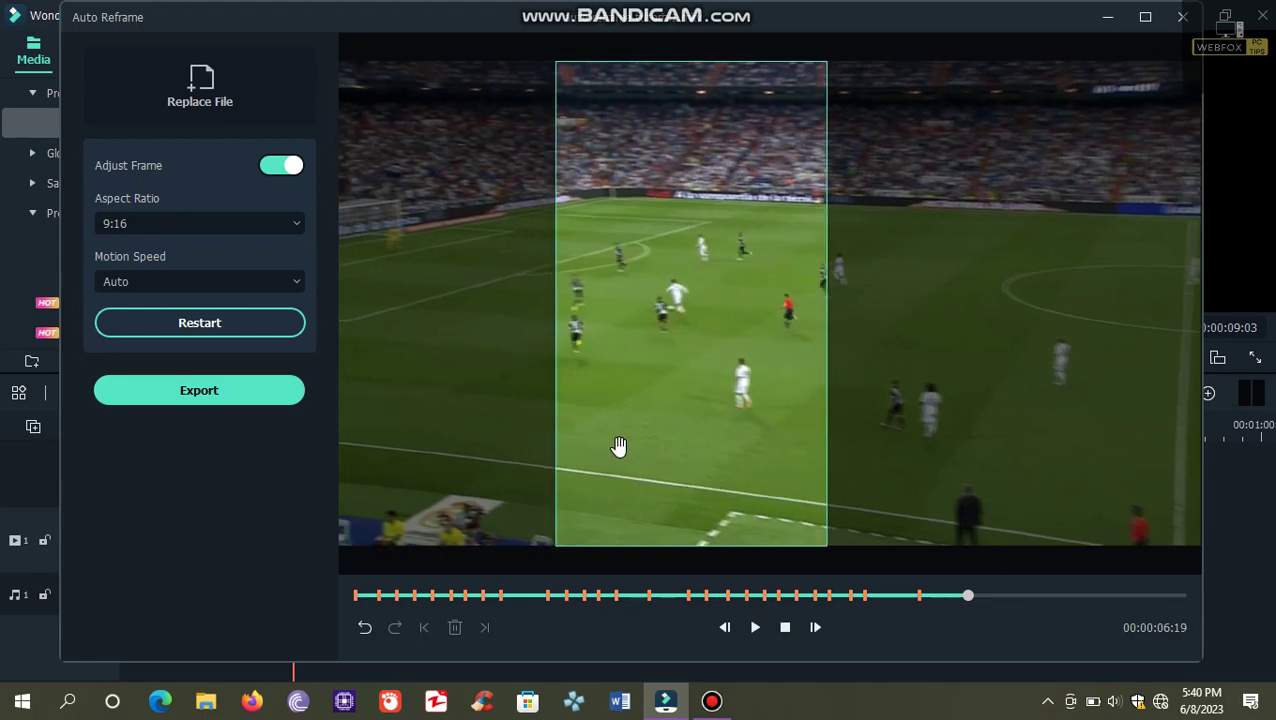
left_click_drag(615, 447, 552, 436)
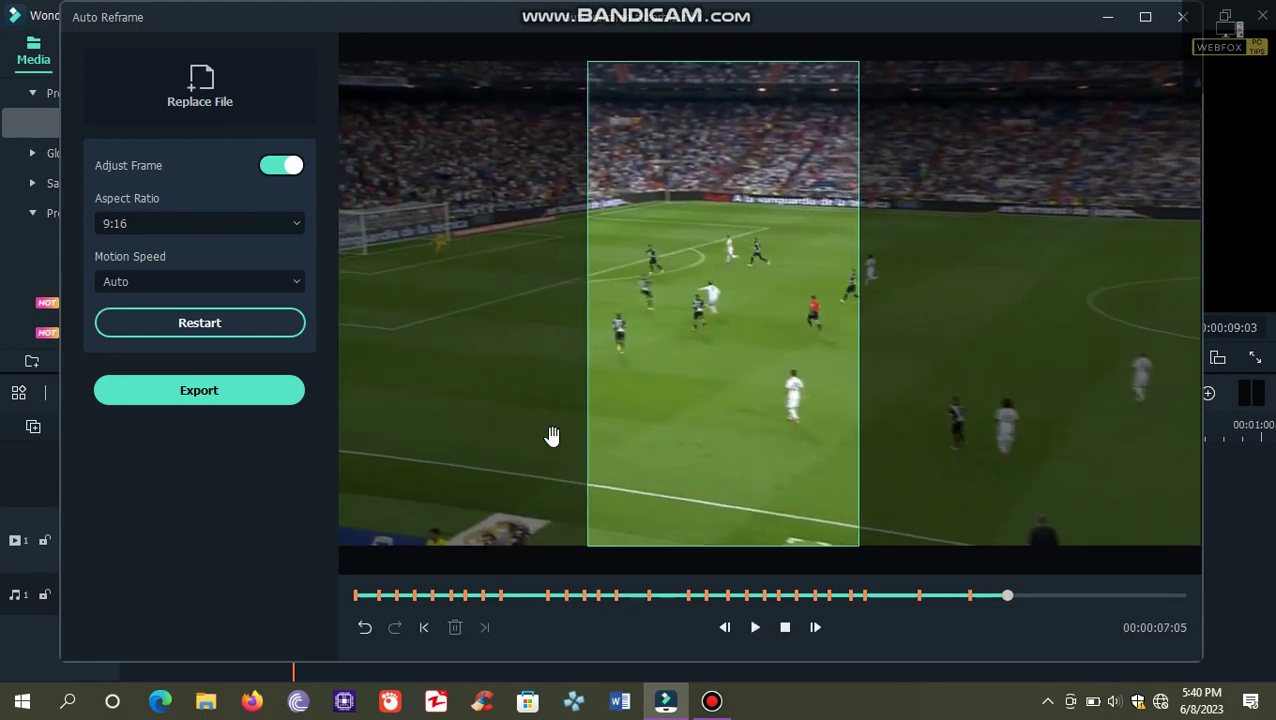
left_click_drag(652, 418, 561, 424)
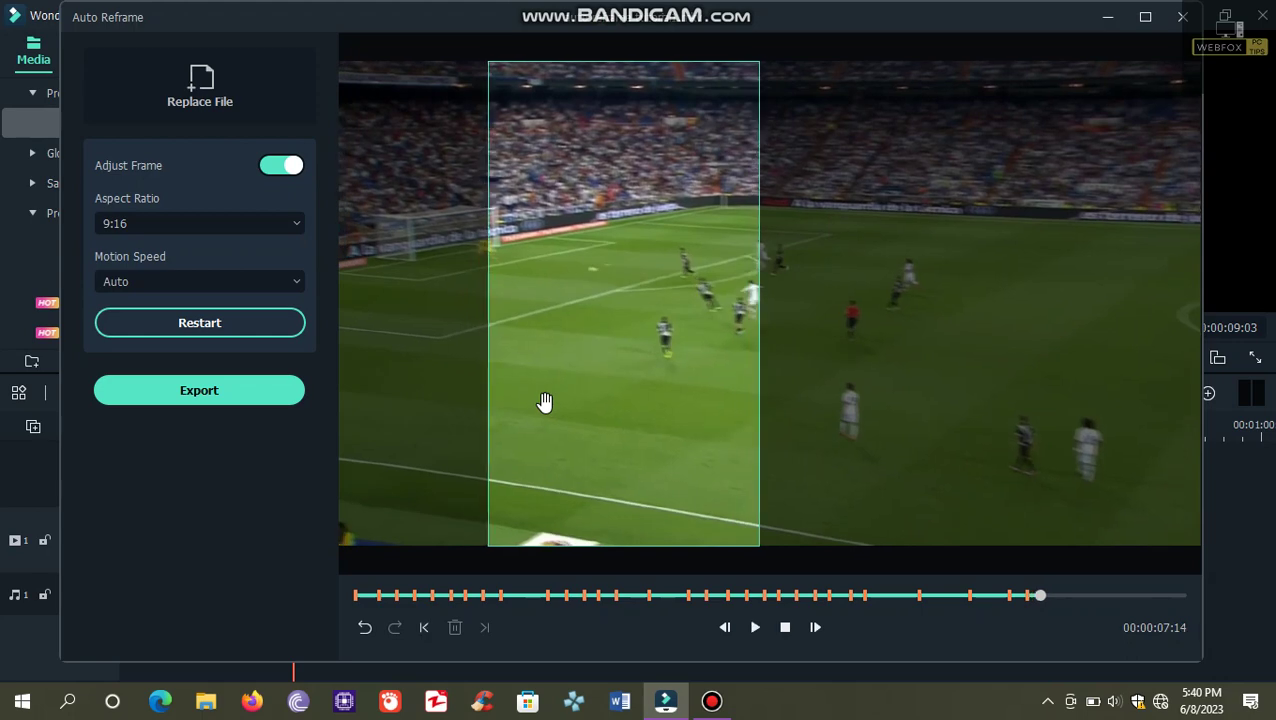
left_click_drag(593, 399, 490, 393)
left_click_drag(624, 390, 565, 387)
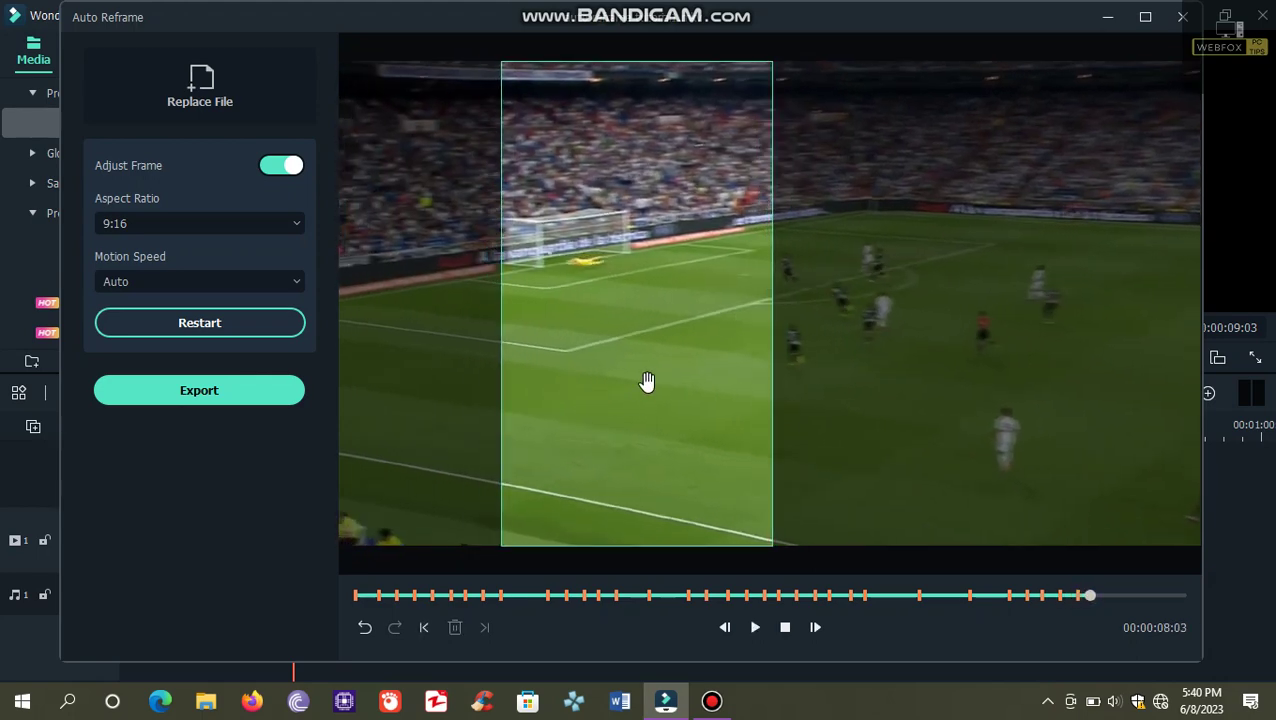
left_click_drag(647, 382, 590, 385)
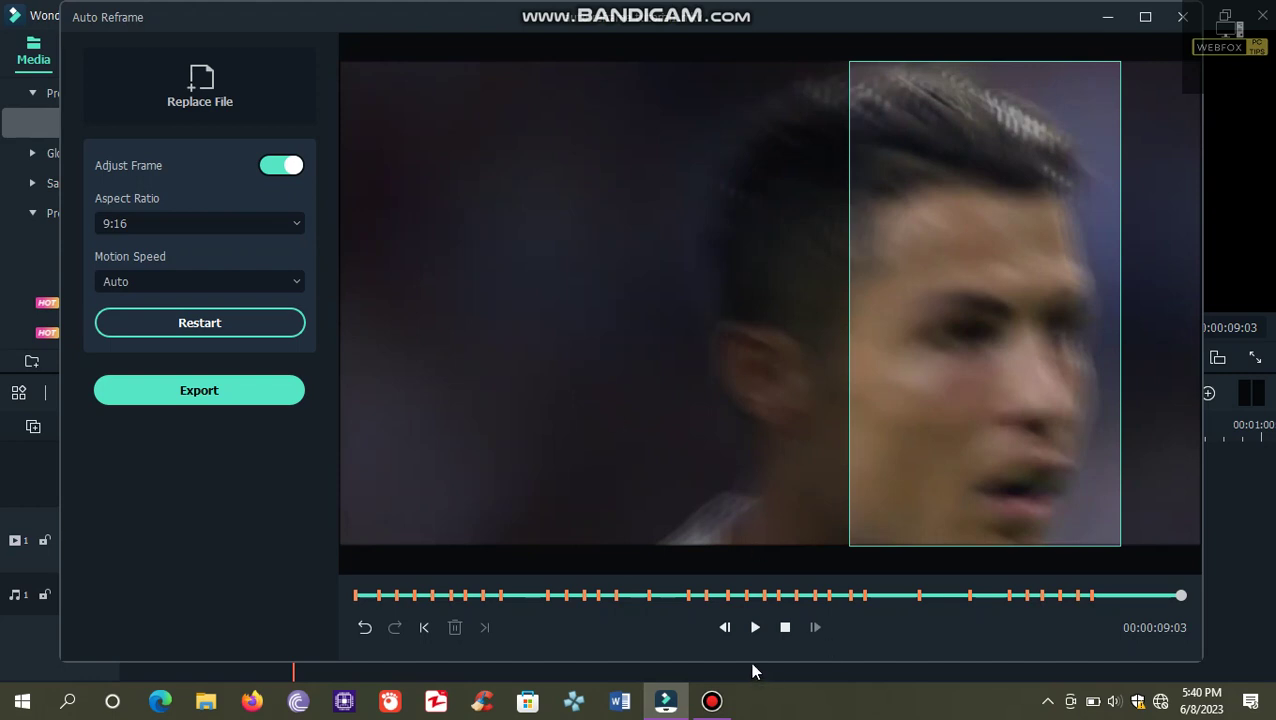
Preview the reframed clip and export it to MP4 with the name auto reframe tutorial1.
left_click(755, 630)
left_click(194, 399)
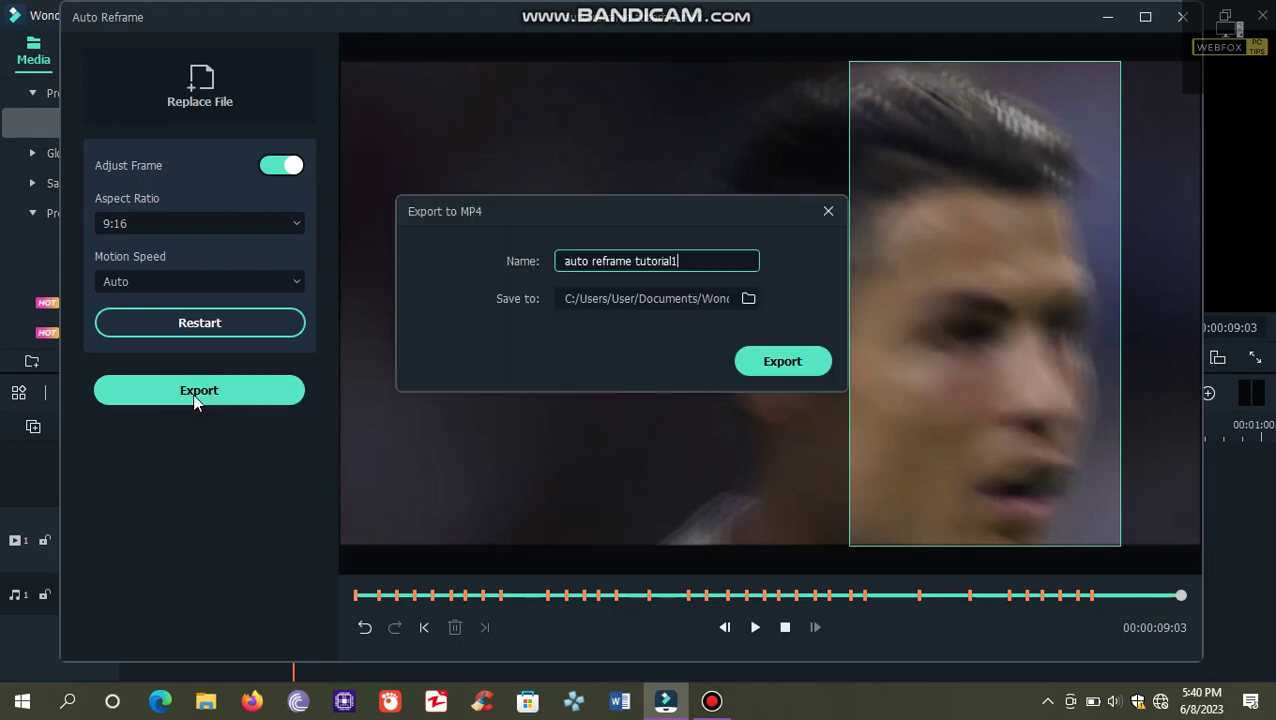
left_click(785, 371)
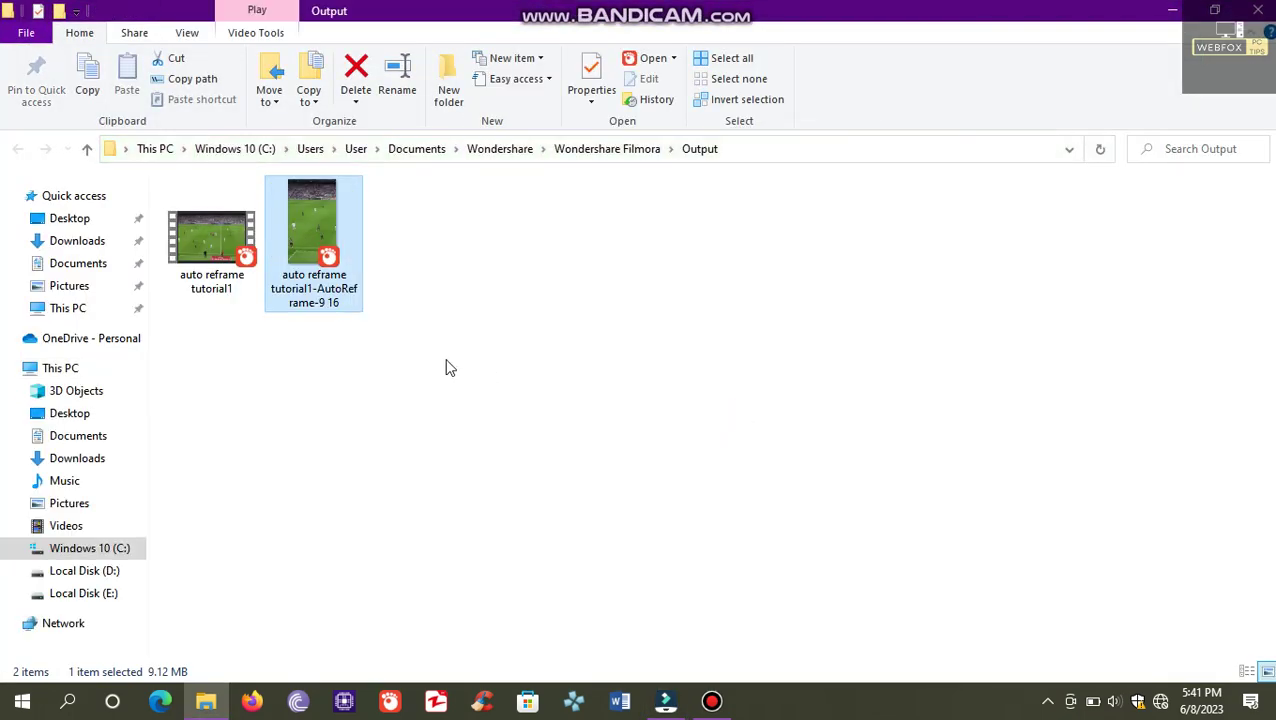
Play the exported auto reframe tutorial1-AutoReframe-9 16 video from the Output folder in GOM Player and close the player.
double_click(316, 290)
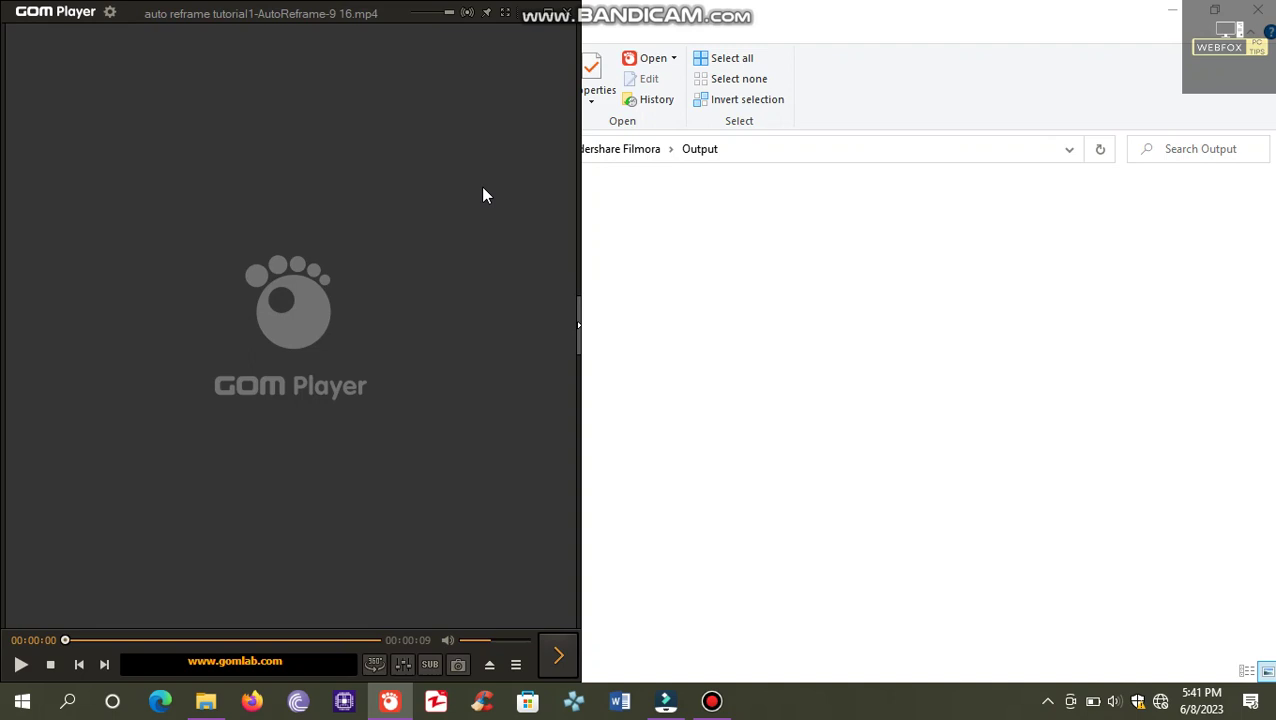
left_click(570, 14)
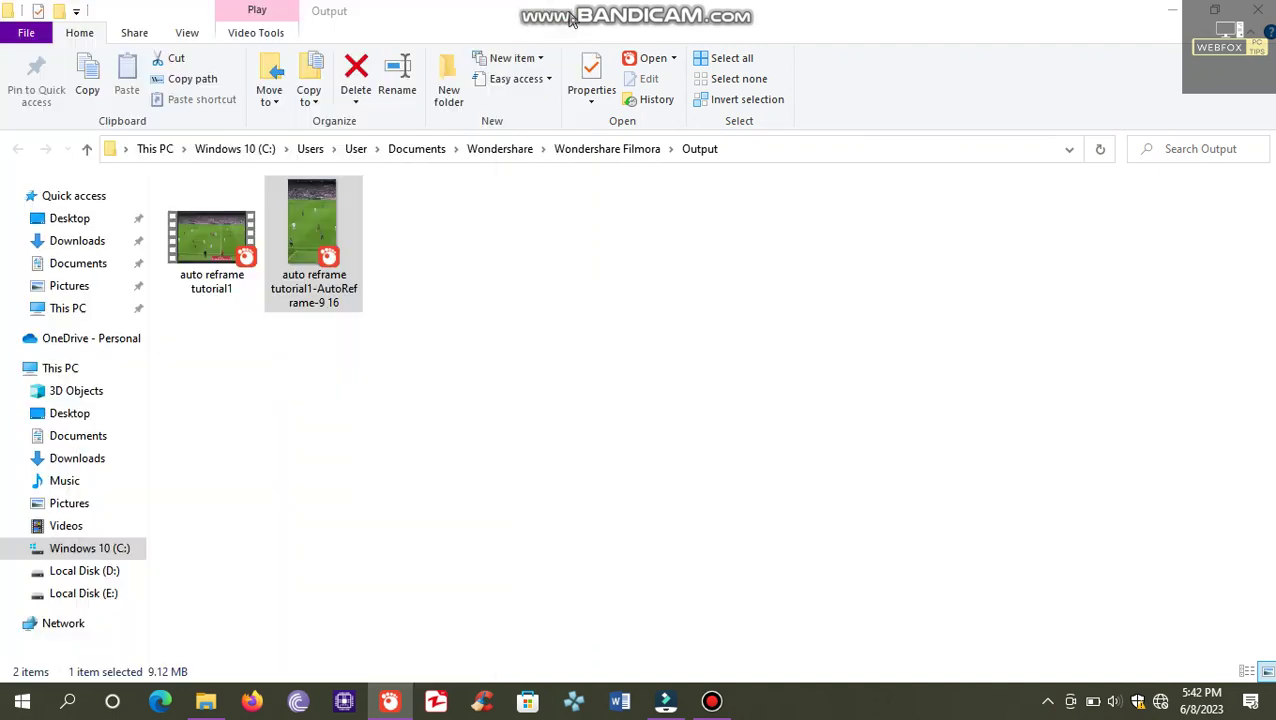